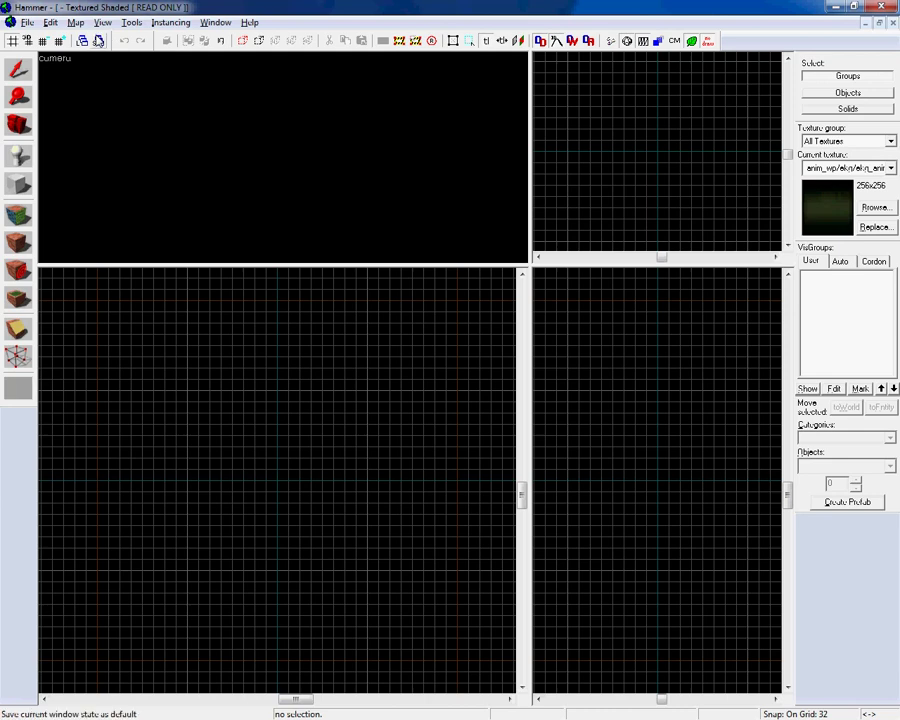
- Copy the full path of the Portal 2 sdk_content maps folder from the map-opening dialog, then dismiss the dialog
{"action": "left_click", "coordinate": [27, 23]}
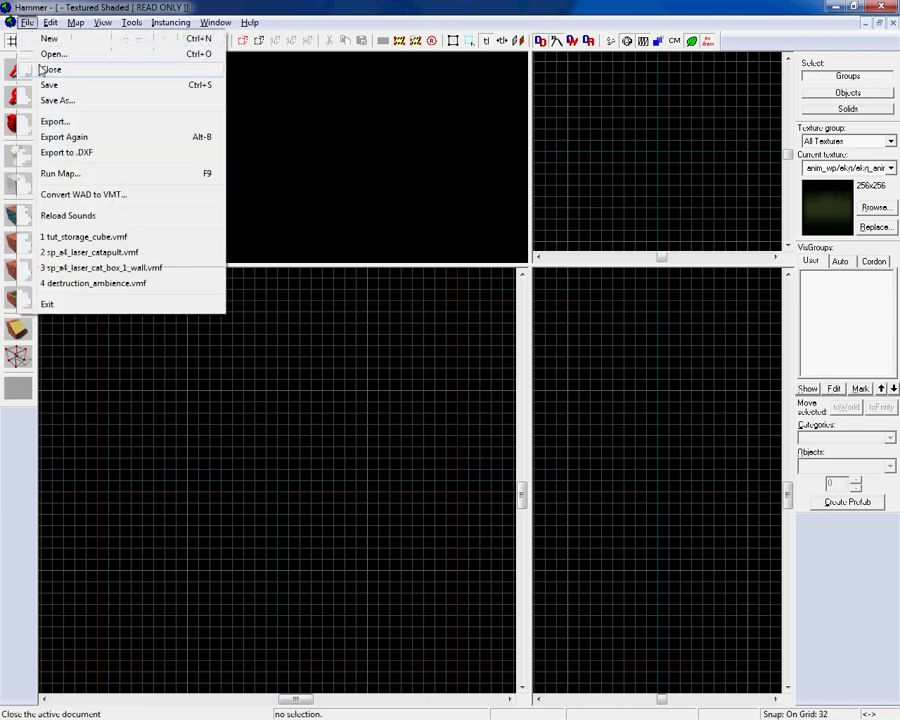
{"action": "left_click", "coordinate": [44, 55]}
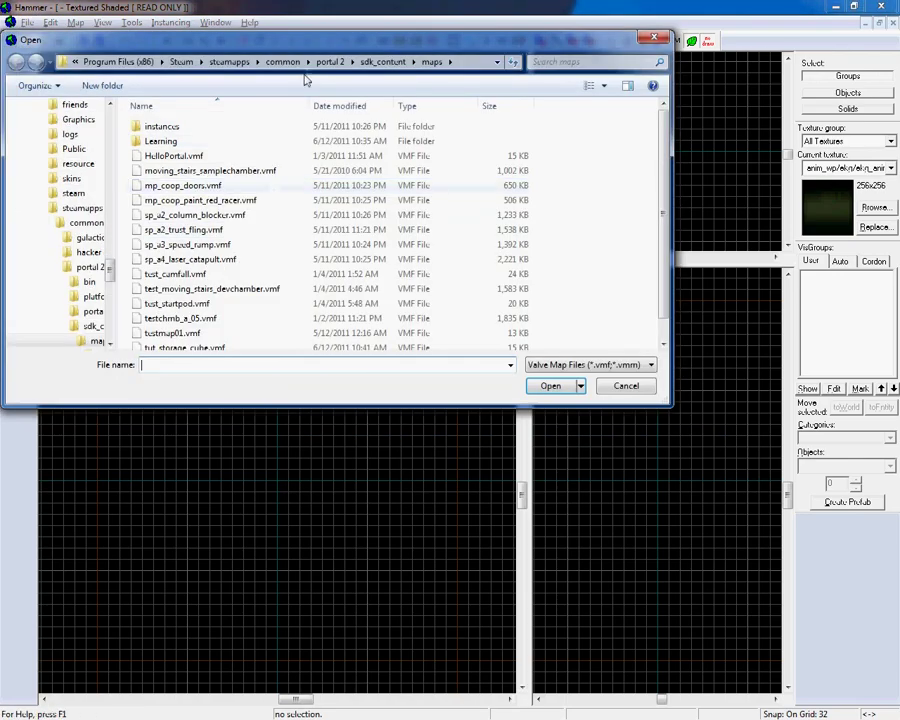
{"action": "left_click_drag", "start_coordinate": [306, 44], "coordinate": [420, 143]}
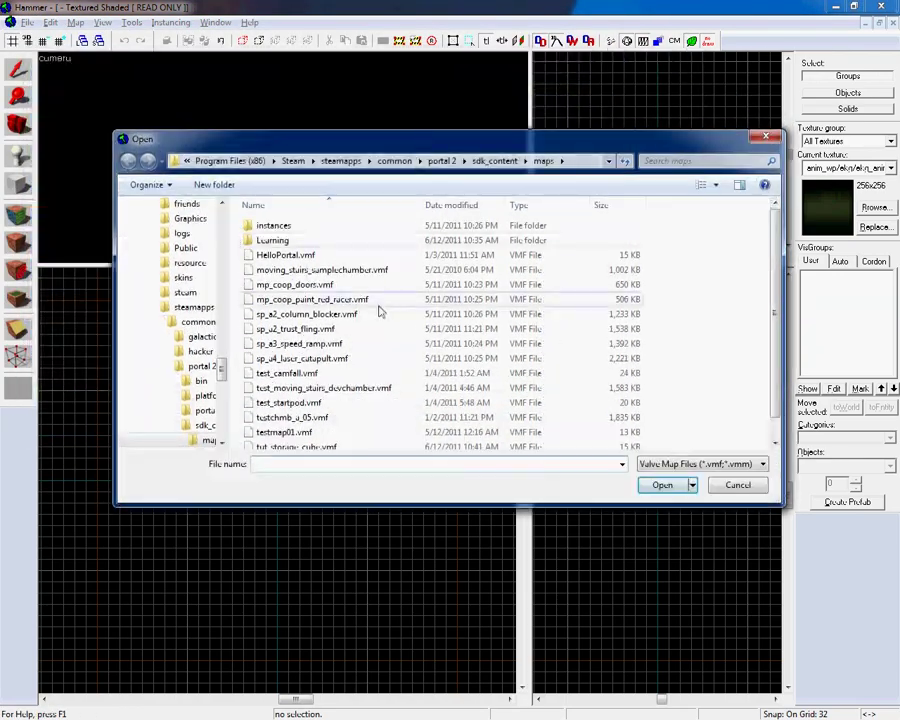
{"action": "left_click", "coordinate": [566, 163]}
{"action": "key", "text": "ctrl+c"}
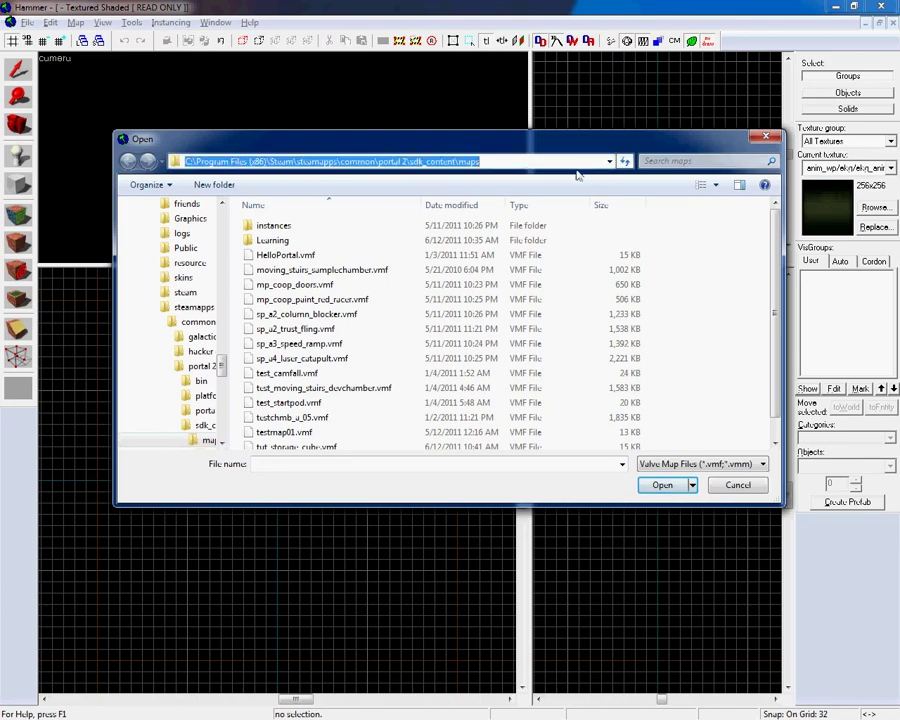
{"action": "left_click", "coordinate": [738, 488]}
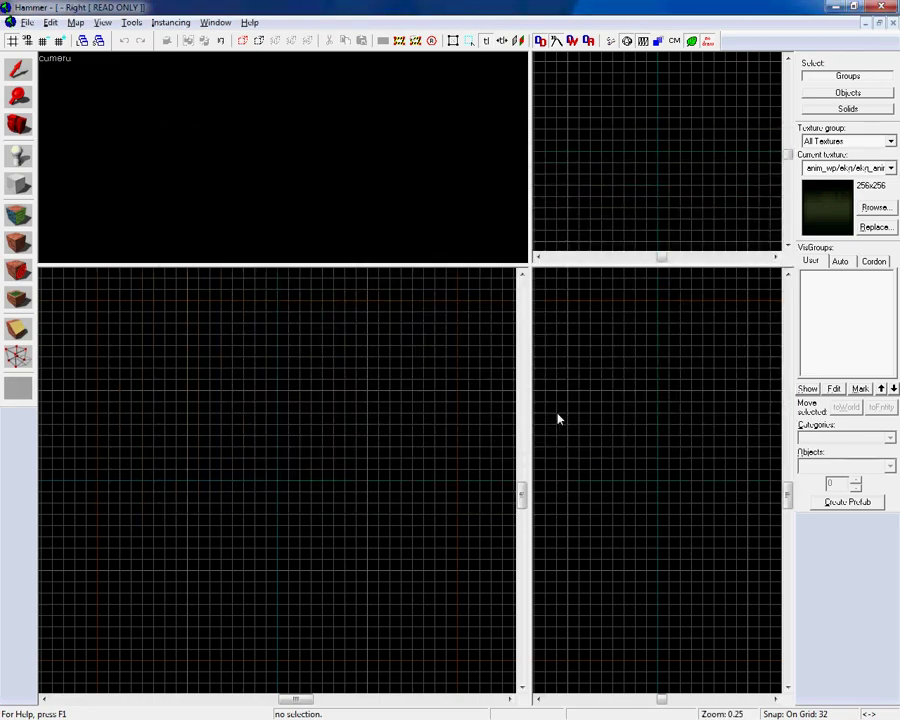
- Switch to Windows Explorer and go to C:\Program Files (x86)\Steam\steamapps\common\portal 2\sdk_content\maps using the copied path
{"action": "key", "text": "super+e"}
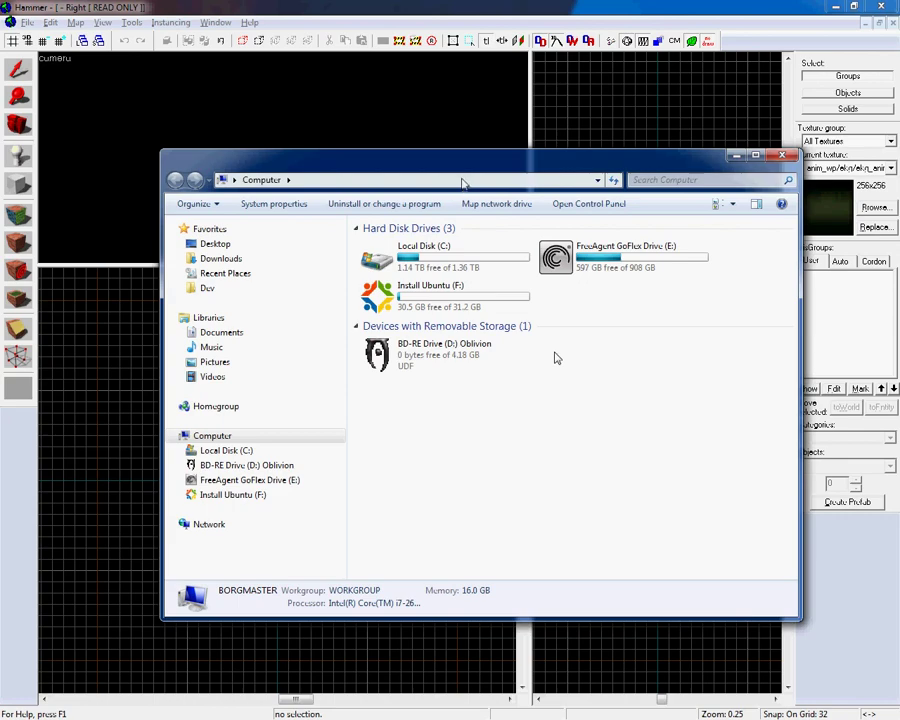
{"action": "left_click", "coordinate": [462, 180]}
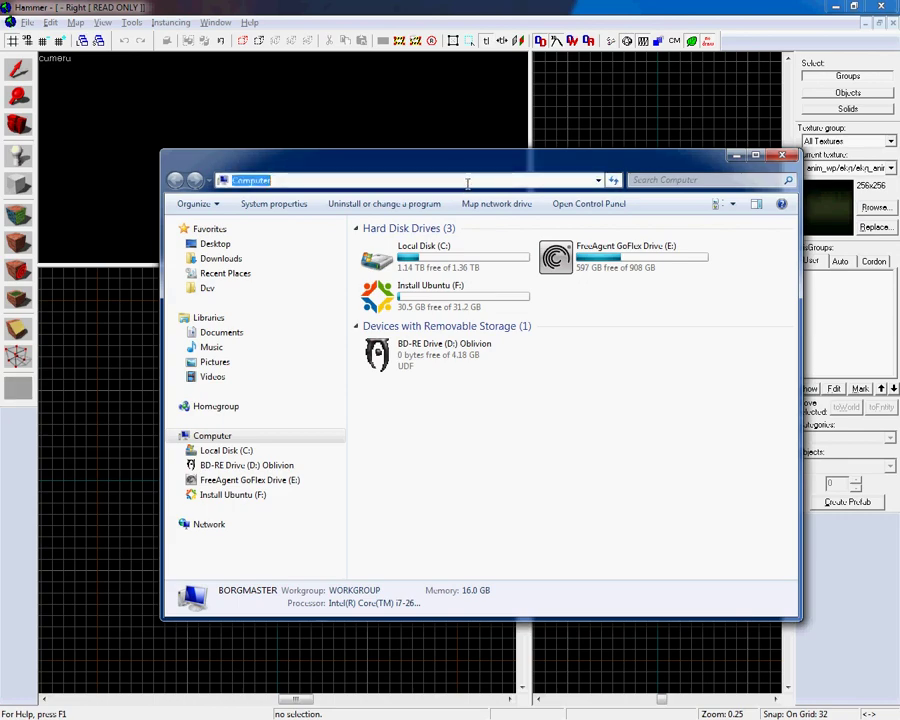
{"action": "key", "text": "ctrl+v"}
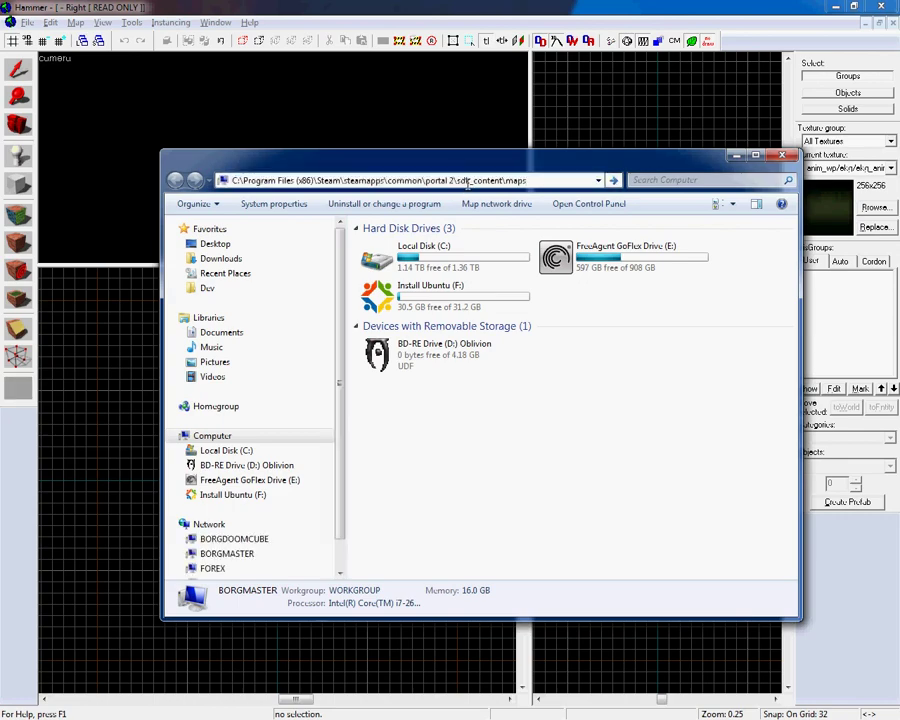
{"action": "key", "text": "Return"}
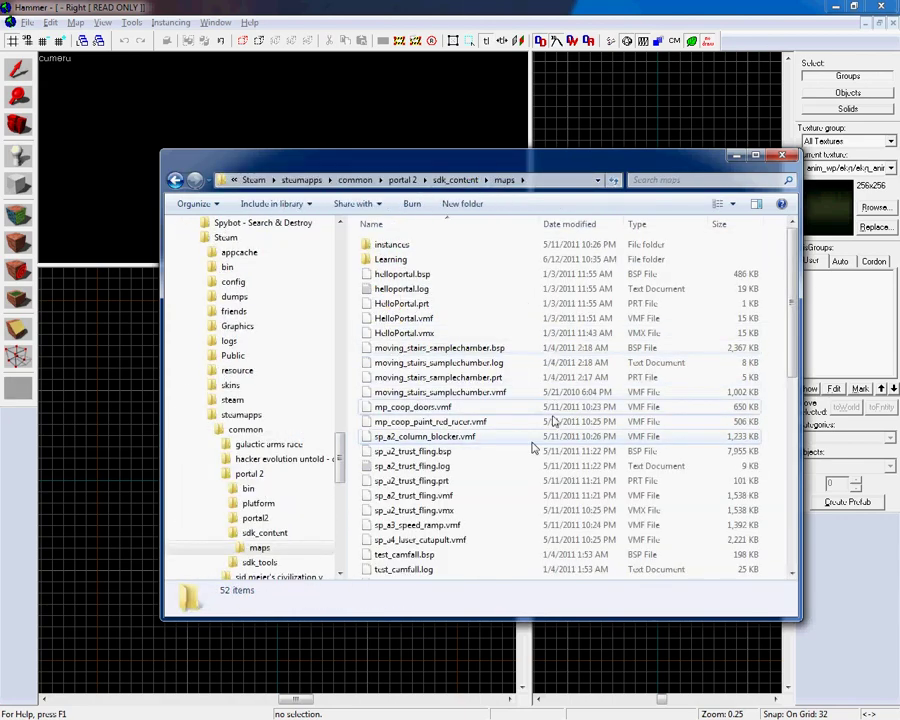
- Locate tut_storage_cube.vmf in the maps folder, then close the Explorer window
{"action": "left_click_drag", "start_coordinate": [789, 314], "coordinate": [764, 305]}
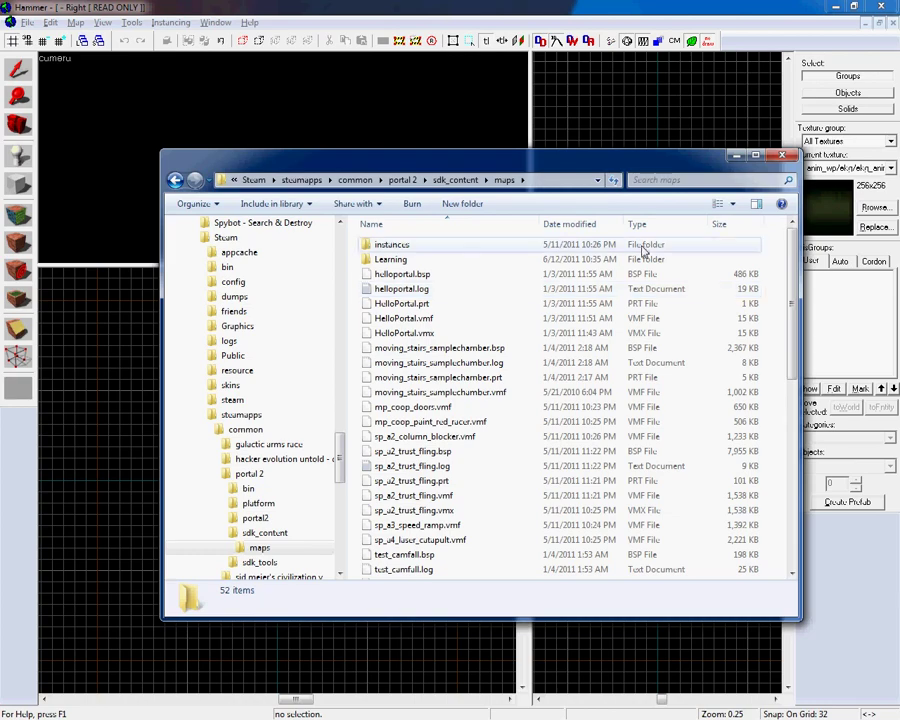
{"action": "scroll", "coordinate": [700, 300], "scroll_direction": "down", "scroll_amount": 9}
{"action": "left_click", "coordinate": [430, 506]}
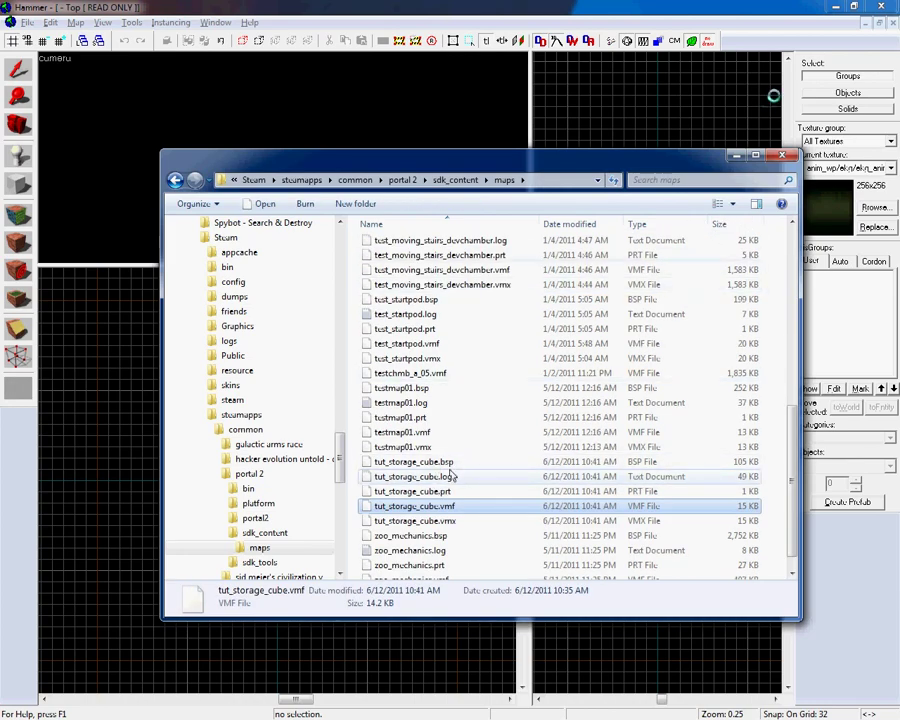
{"action": "left_click", "coordinate": [781, 153]}
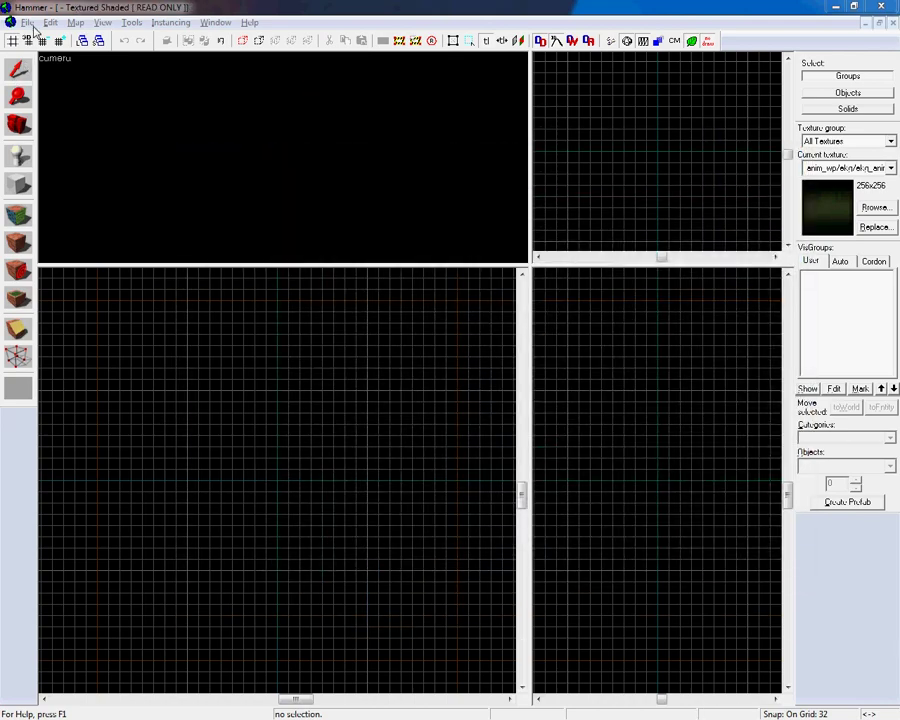
{"action": "left_click", "coordinate": [28, 22]}
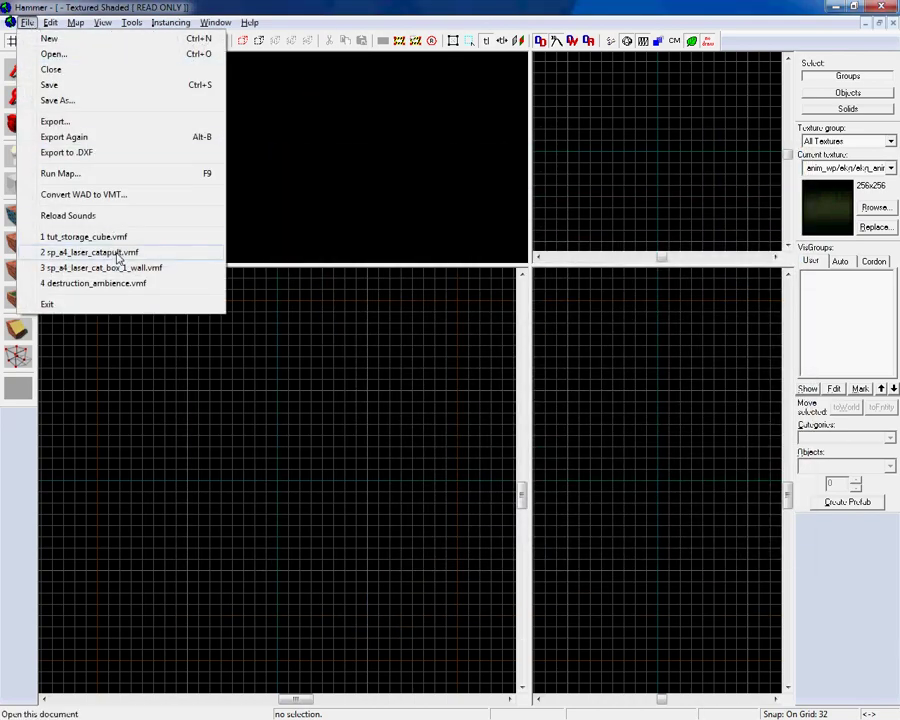
{"action": "left_click", "coordinate": [258, 293]}
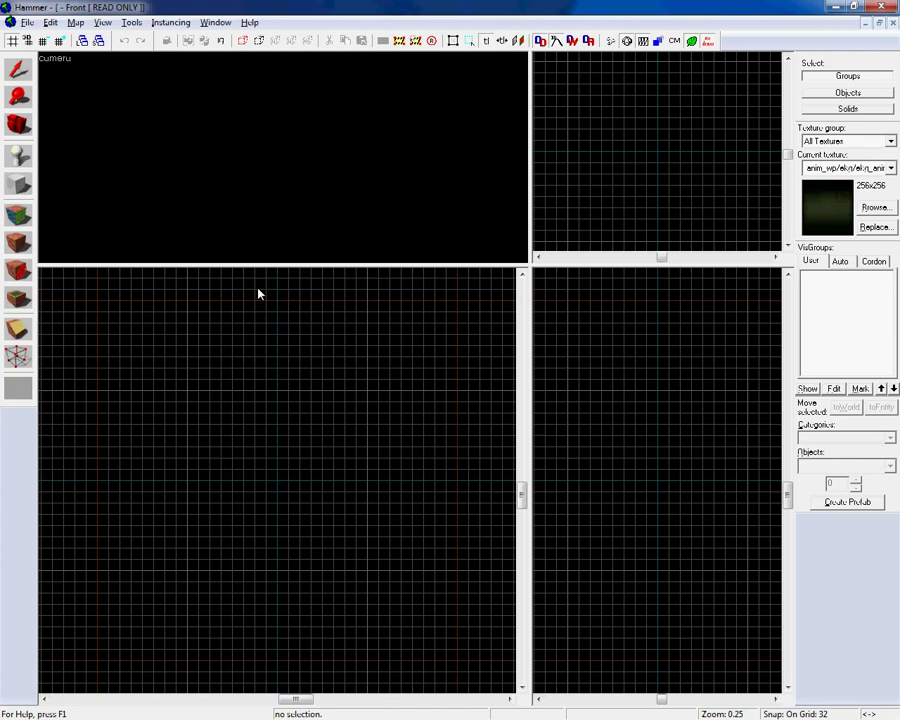
{"action": "left_click", "coordinate": [175, 189]}
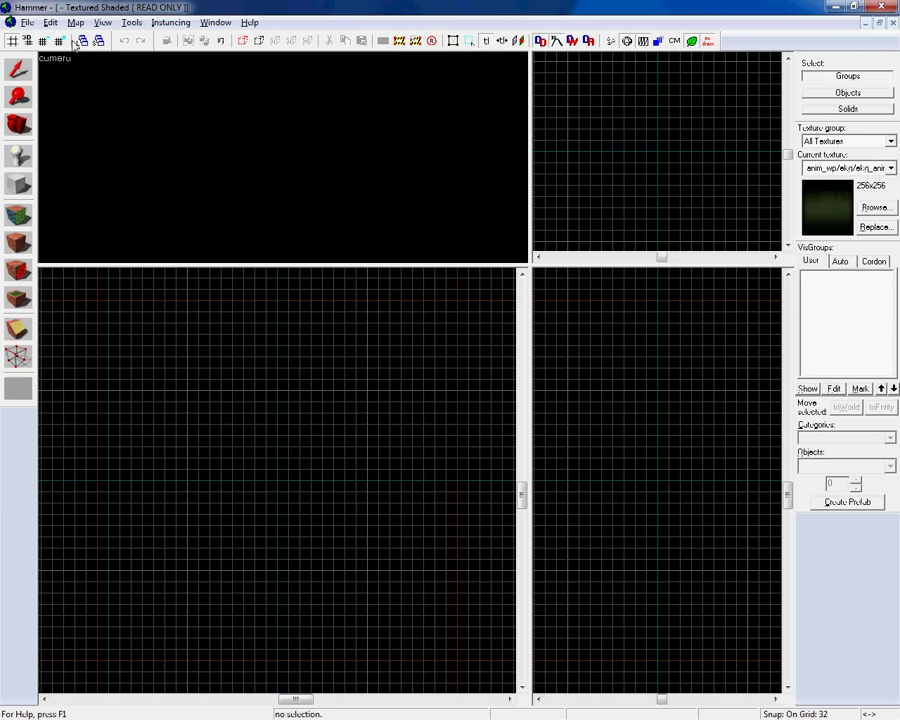
- Open the map tut_storage_cube.vmf from the sdk_content maps folder
{"action": "left_click", "coordinate": [29, 22]}
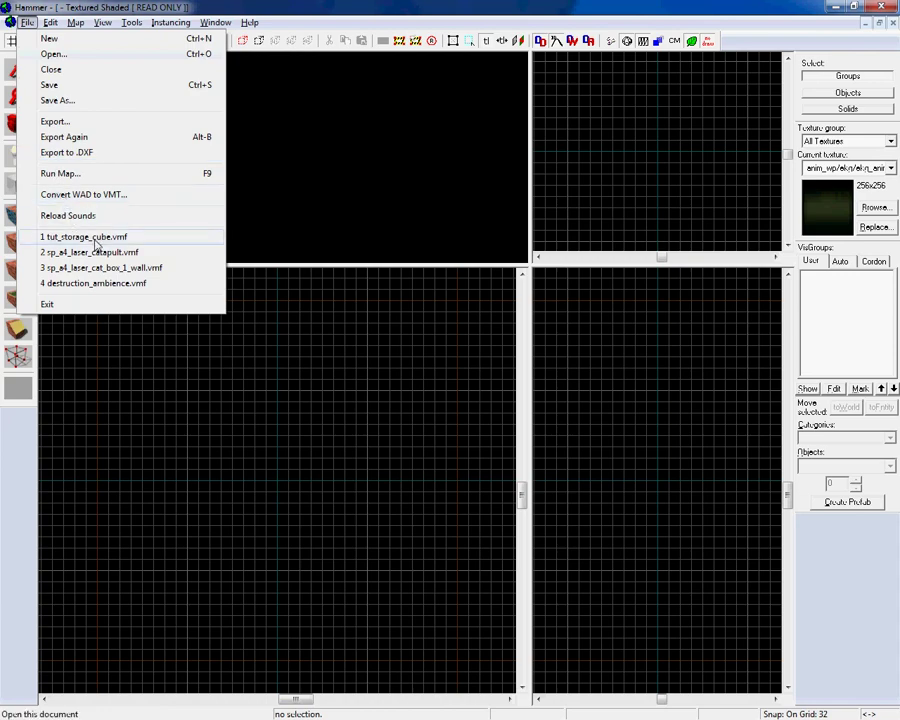
{"action": "left_click", "coordinate": [58, 54]}
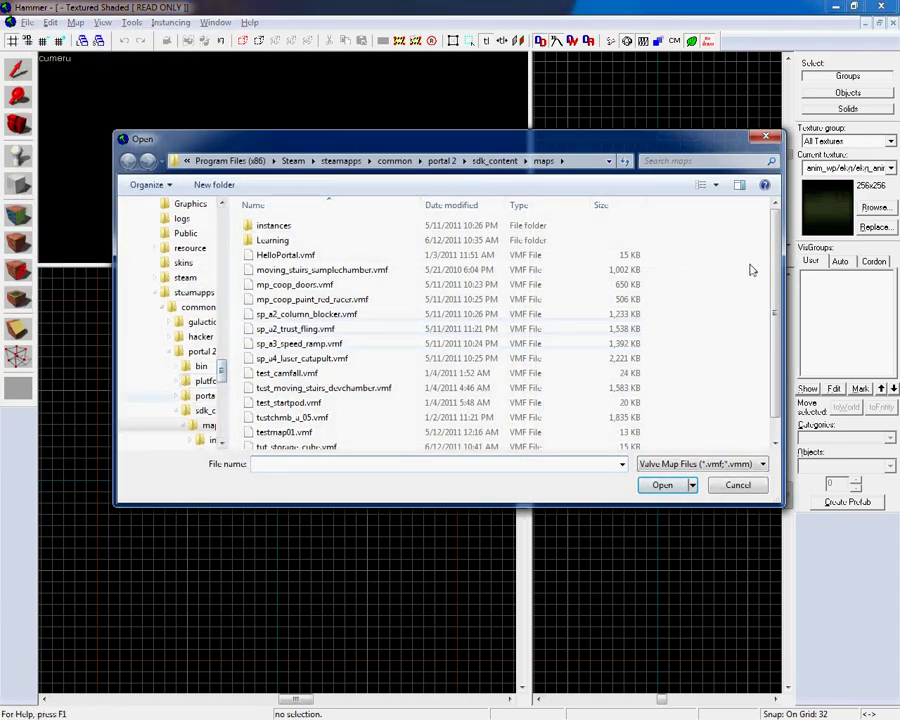
{"action": "scroll", "coordinate": [778, 293], "scroll_direction": "down", "scroll_amount": 1}
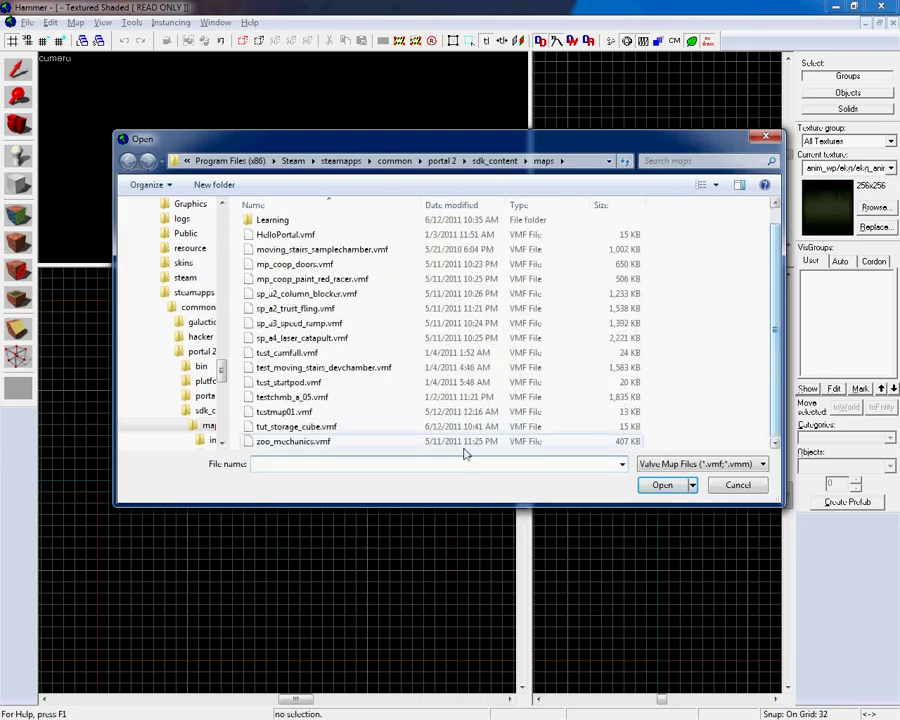
{"action": "left_click", "coordinate": [388, 428]}
{"action": "left_click", "coordinate": [661, 486]}
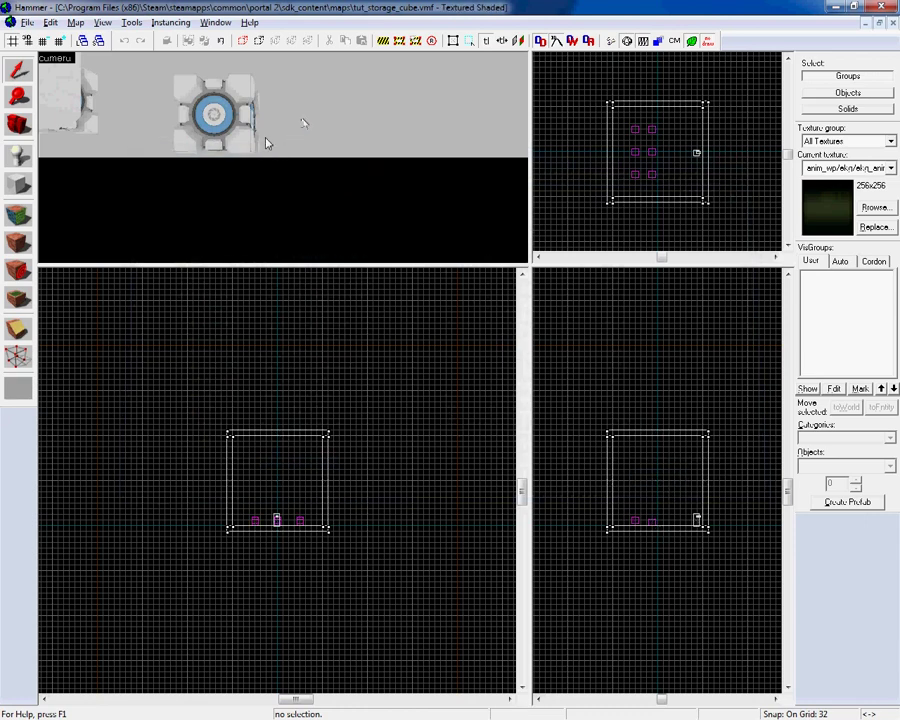
- Look around the room in the 3D camera view and examine the storage cubes on the floor
{"action": "key", "text": "z"}
{"action": "key", "text": "w"}
{"action": "key", "text": "s"}
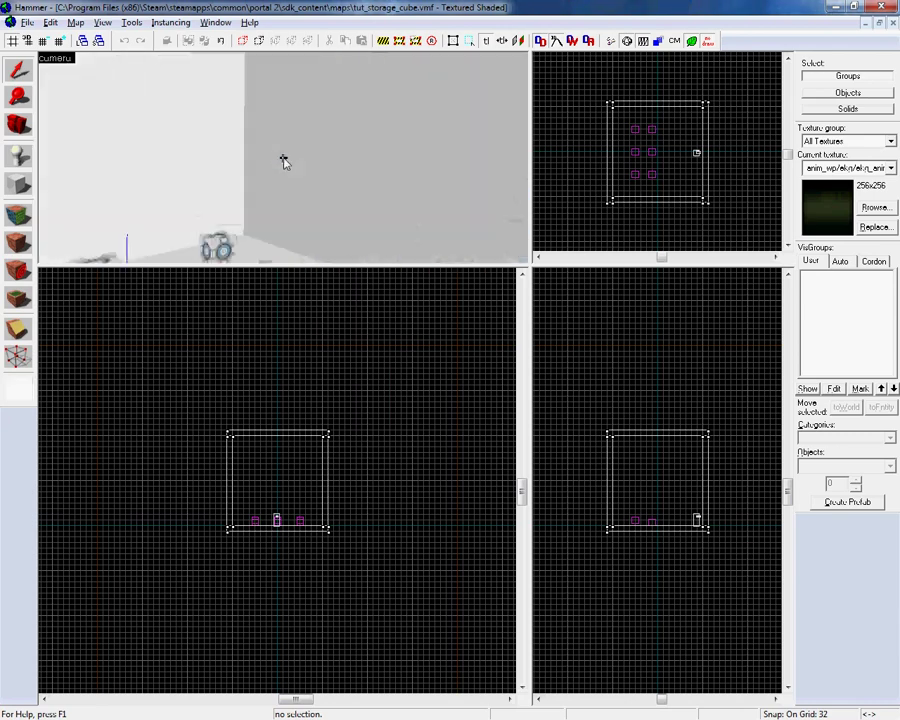
{"action": "key", "text": "w"}
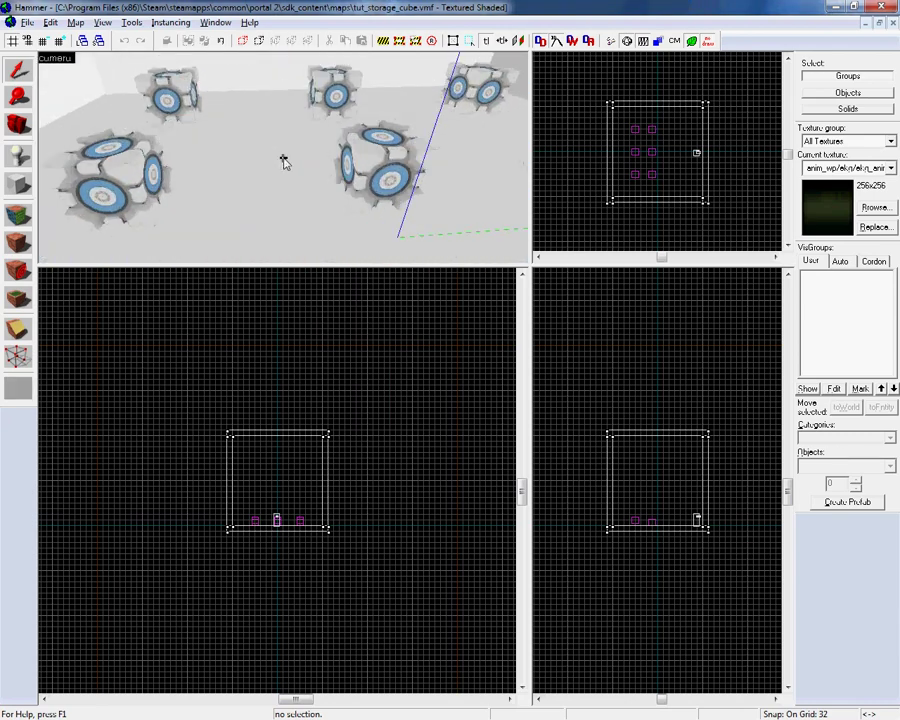
{"action": "mouse_move", "coordinate": [284, 162]}
{"action": "left_mouse_down"}
{"action": "mouse_move", "coordinate": [291, 151]}
{"action": "mouse_move", "coordinate": [284, 162]}
{"action": "left_mouse_up"}
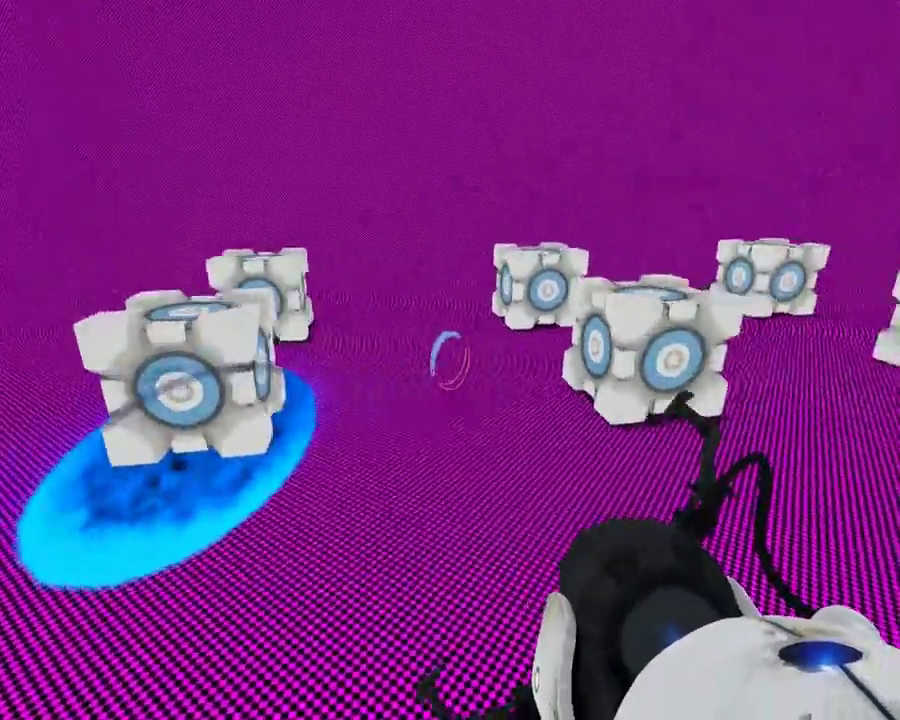
{"action": "key", "text": "w"}
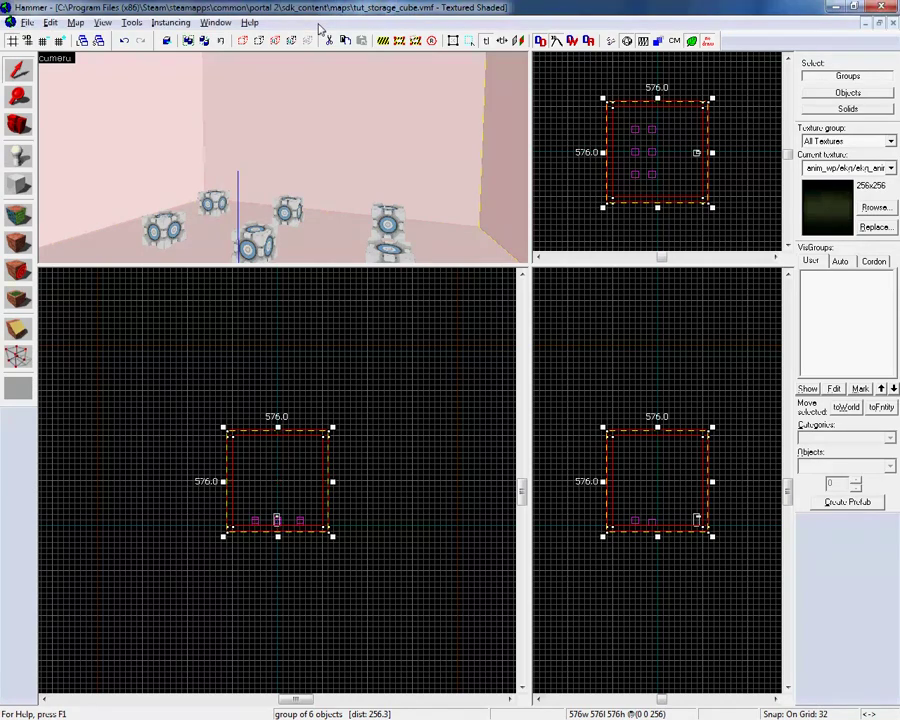
- Enlarge the 3D camera view and bring up the Face Edit Sheet beside it for the selected room solids
{"action": "left_click_drag", "start_coordinate": [530, 267], "coordinate": [515, 385]}
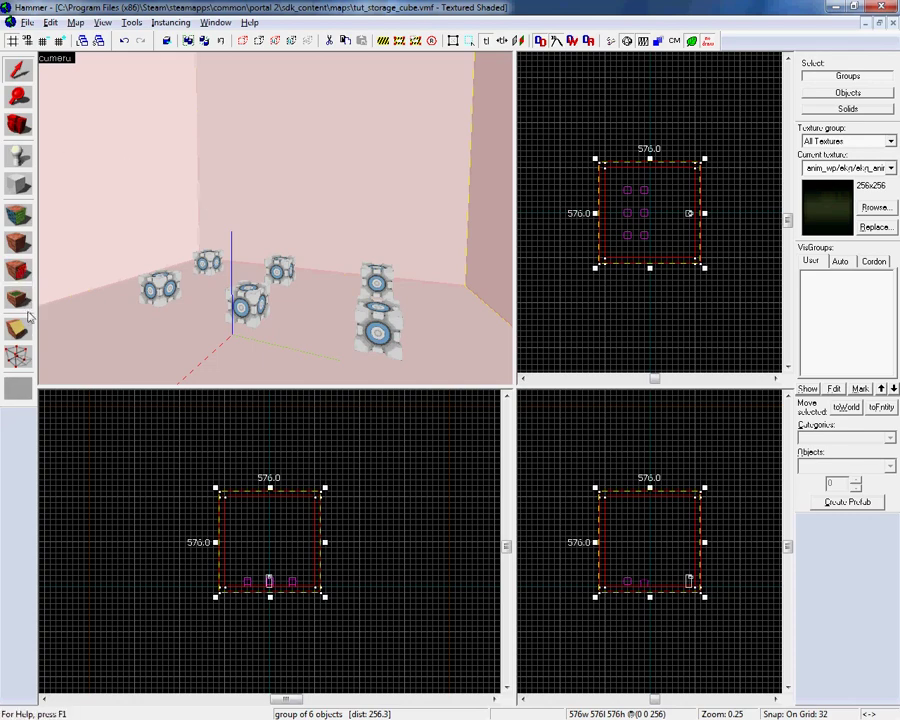
{"action": "left_click", "coordinate": [25, 222]}
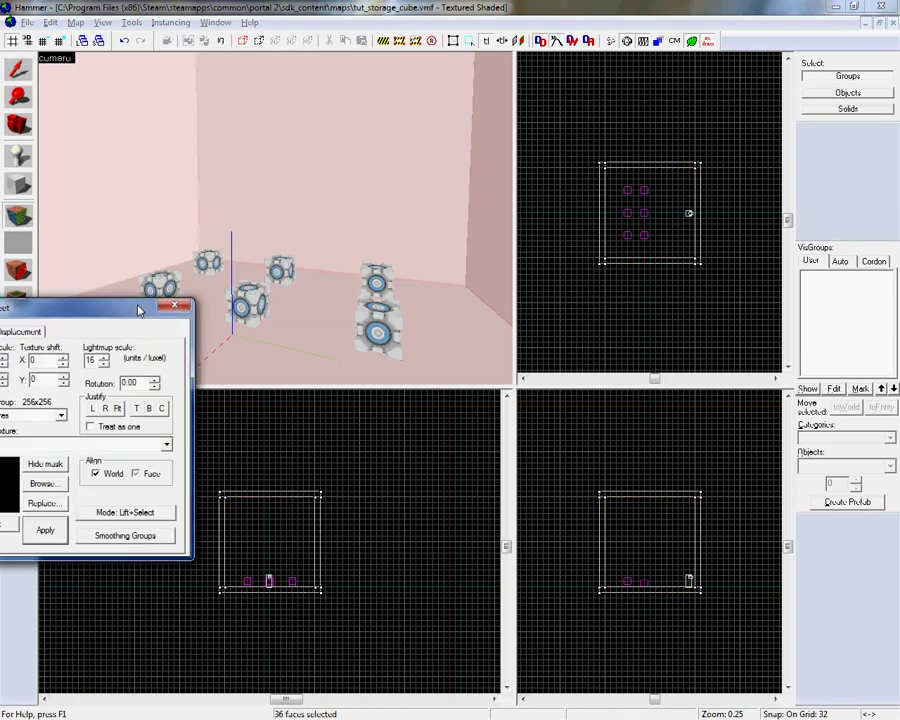
{"action": "left_click_drag", "start_coordinate": [31, 289], "coordinate": [618, 334]}
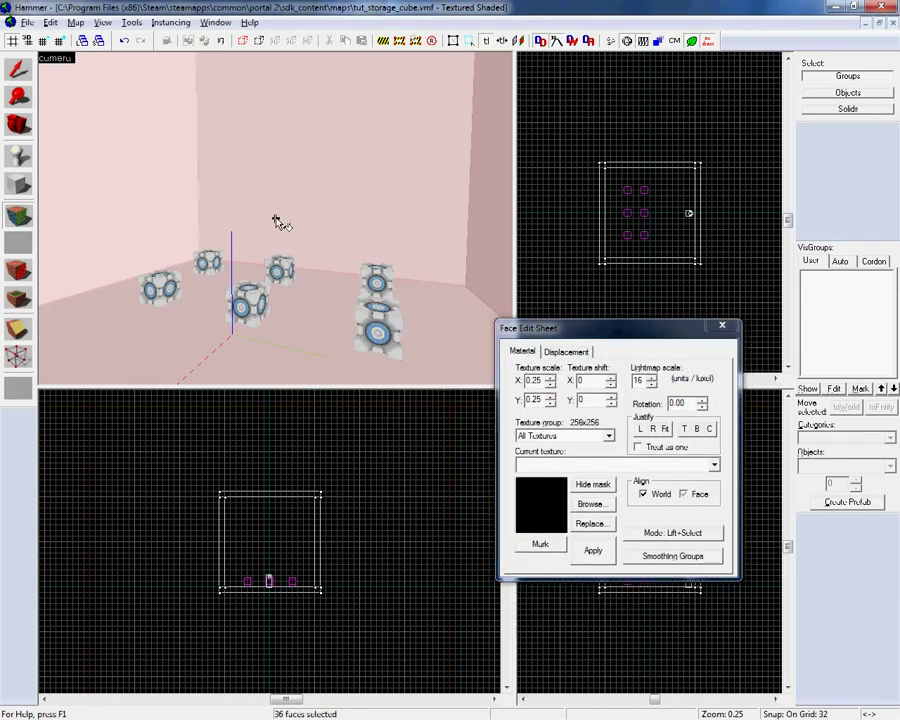
- Replace the all-faces selection with one wall solid's faces plus the other inner wall faces of the room
{"action": "key", "text": "z"}
{"action": "key", "text": "z"}
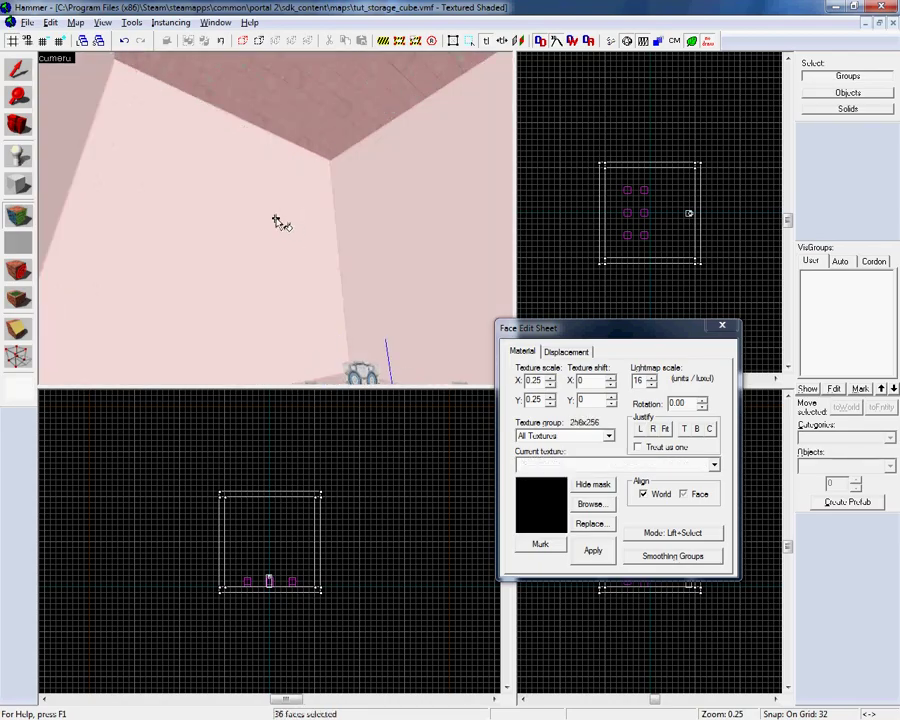
{"action": "left_click", "coordinate": [276, 219], "text": "shift"}
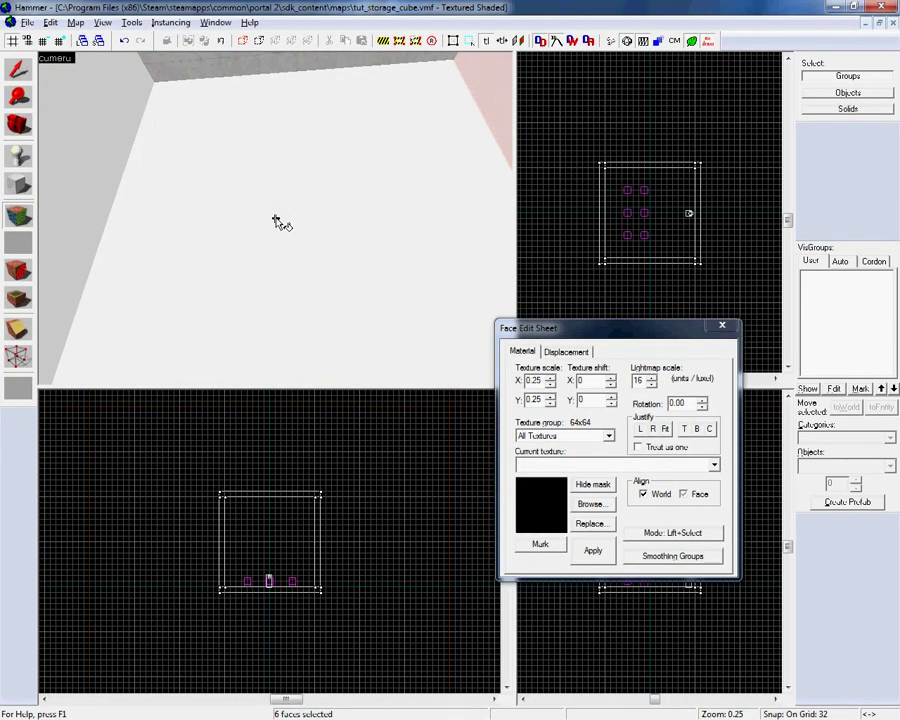
{"action": "left_click", "coordinate": [276, 219], "text": "ctrl"}
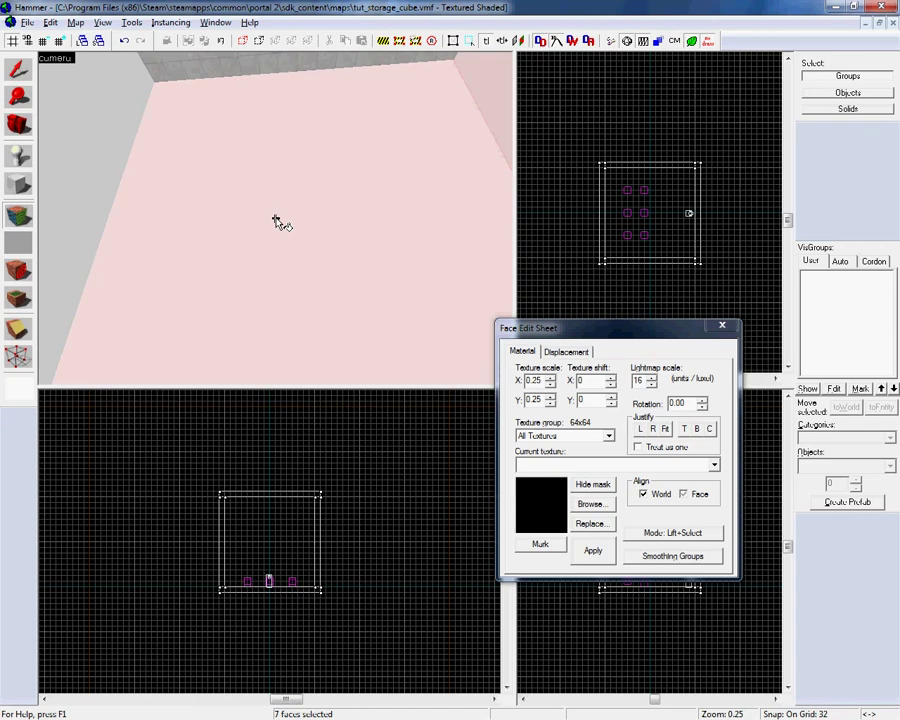
{"action": "left_click", "coordinate": [276, 219], "text": "ctrl"}
{"action": "left_click", "coordinate": [276, 219], "text": "ctrl"}
{"action": "left_click", "coordinate": [276, 219], "text": "ctrl"}
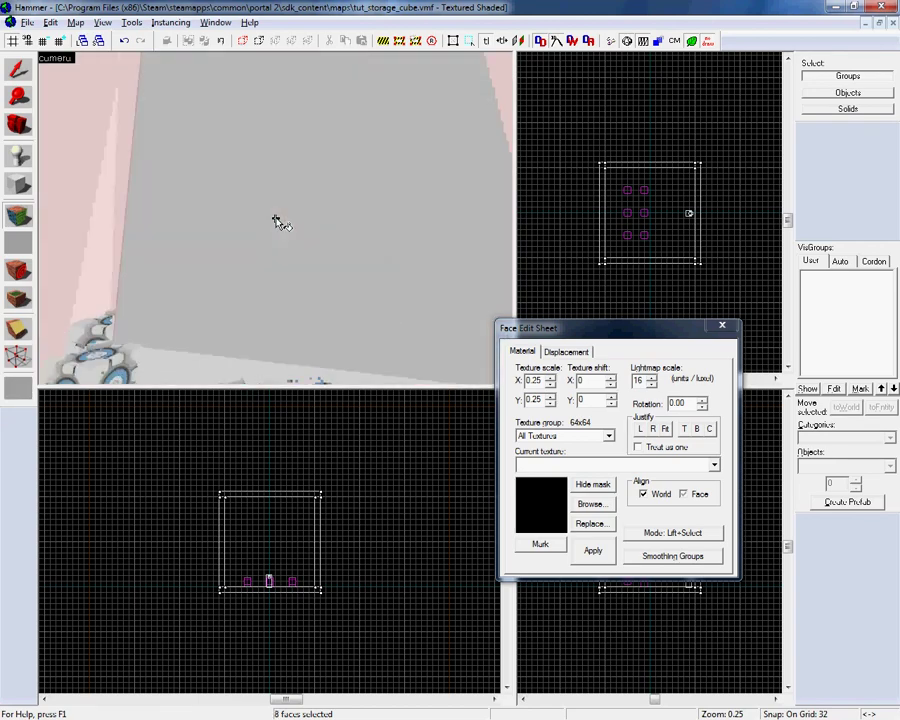
{"action": "left_click", "coordinate": [276, 219], "text": "ctrl"}
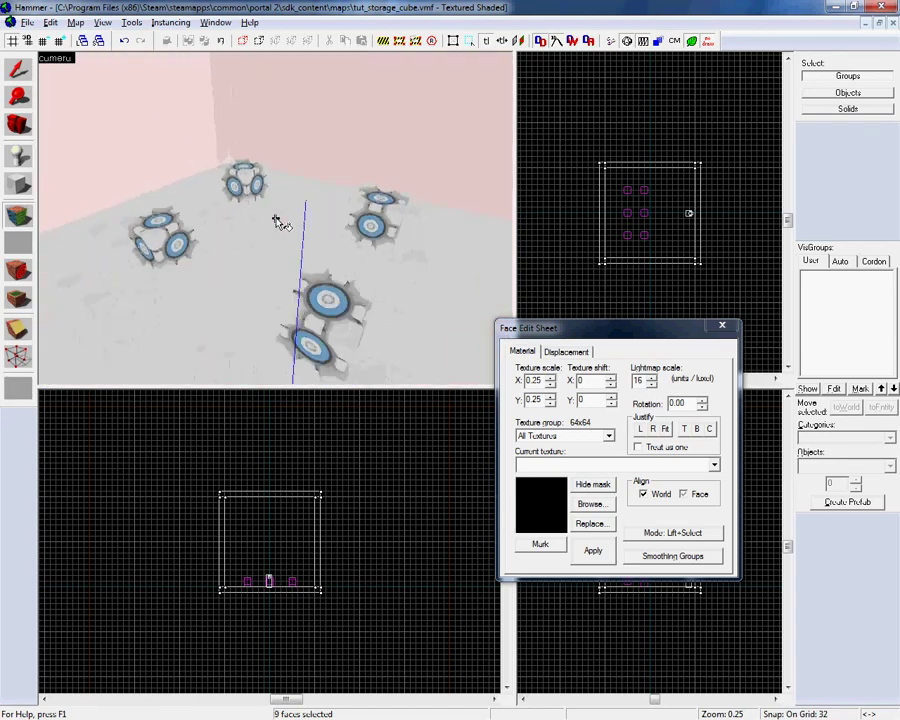
{"action": "key", "text": "s"}
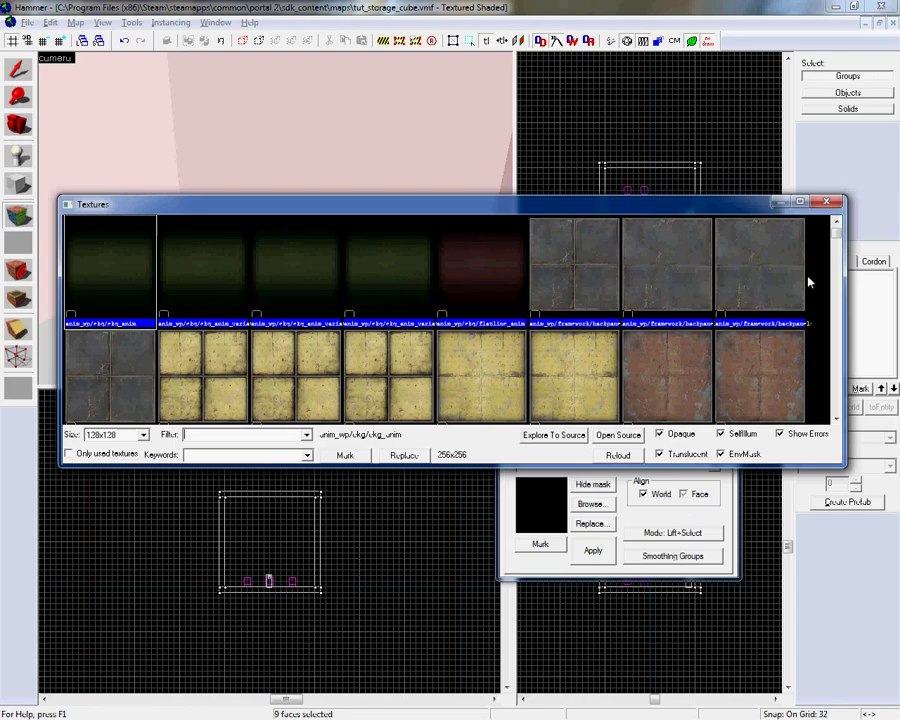
- Filter the texture browser by "concrete wall" to find a texture for the selected wall faces
{"action": "scroll", "coordinate": [828, 246], "scroll_direction": "down", "scroll_amount": 4}
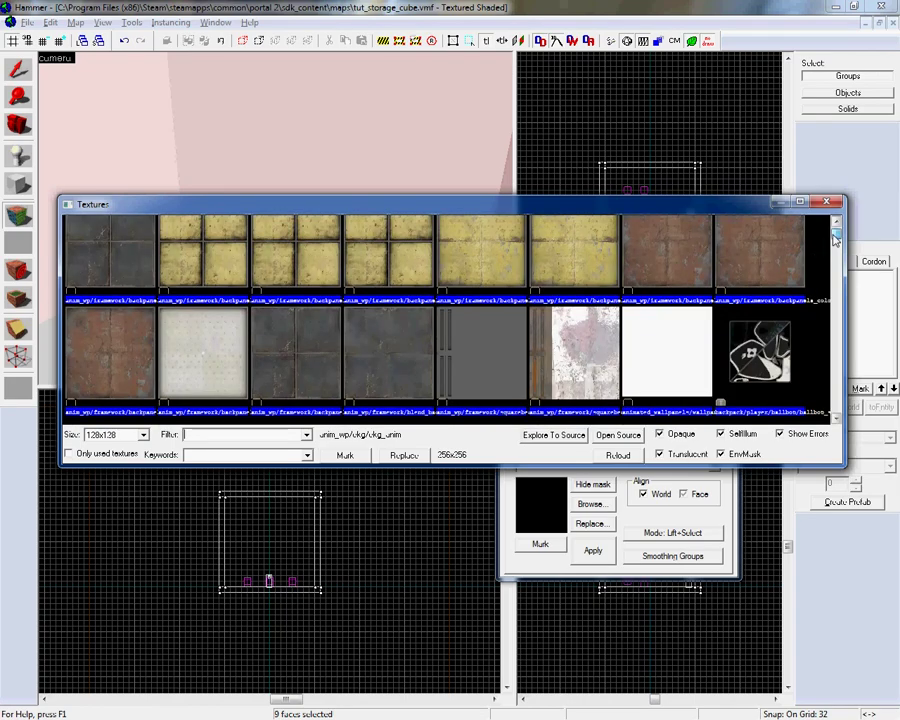
{"action": "left_click", "coordinate": [243, 435]}
{"action": "type", "text": "conc"}
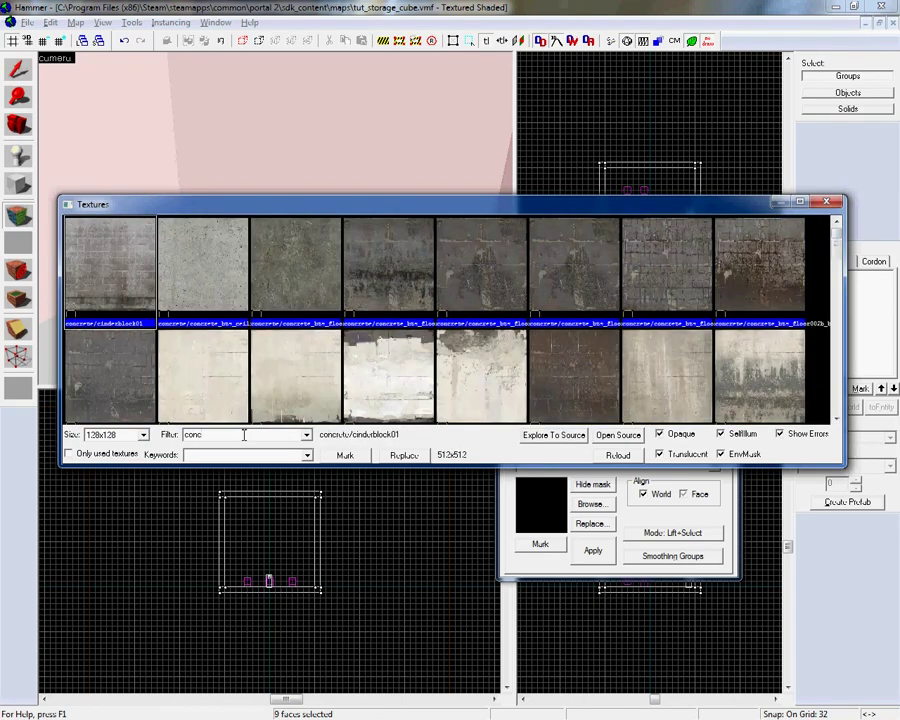
{"action": "type", "text": "rete wall"}
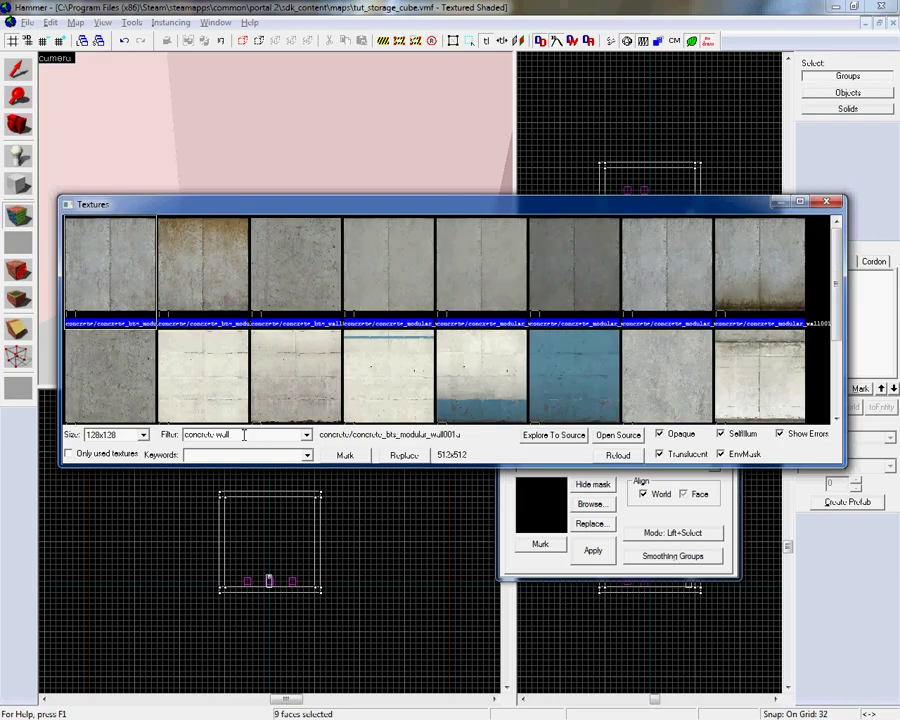
- Filter the texture browser by "wall" and look through the wall textures down to the white wall tiles
{"action": "left_click", "coordinate": [481, 286]}
{"action": "left_click", "coordinate": [666, 270]}
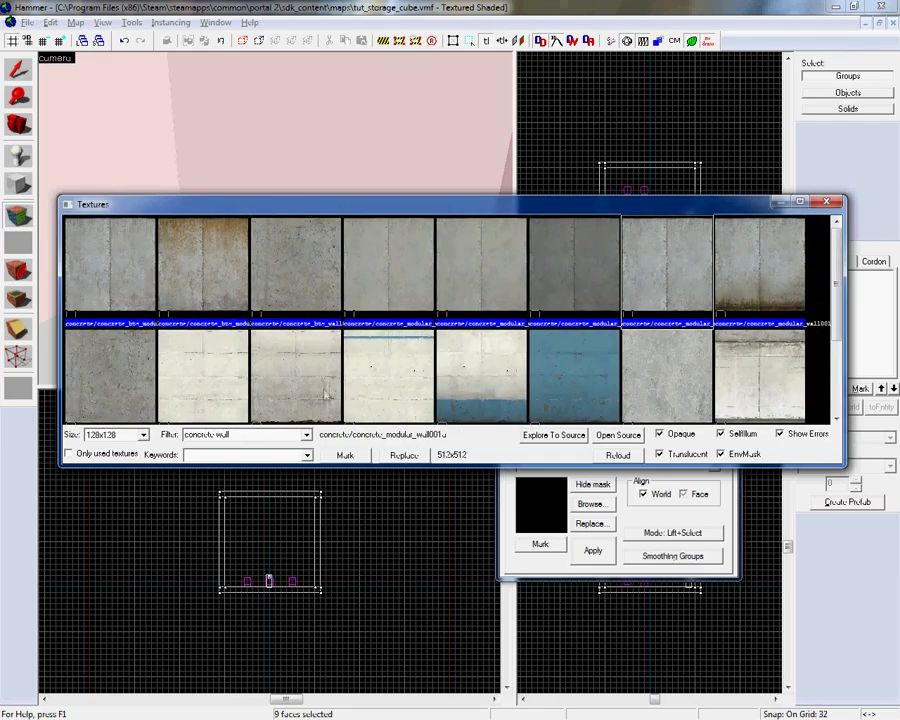
{"action": "left_click_drag", "start_coordinate": [232, 434], "coordinate": [183, 434]}
{"action": "type", "text": "wall"}
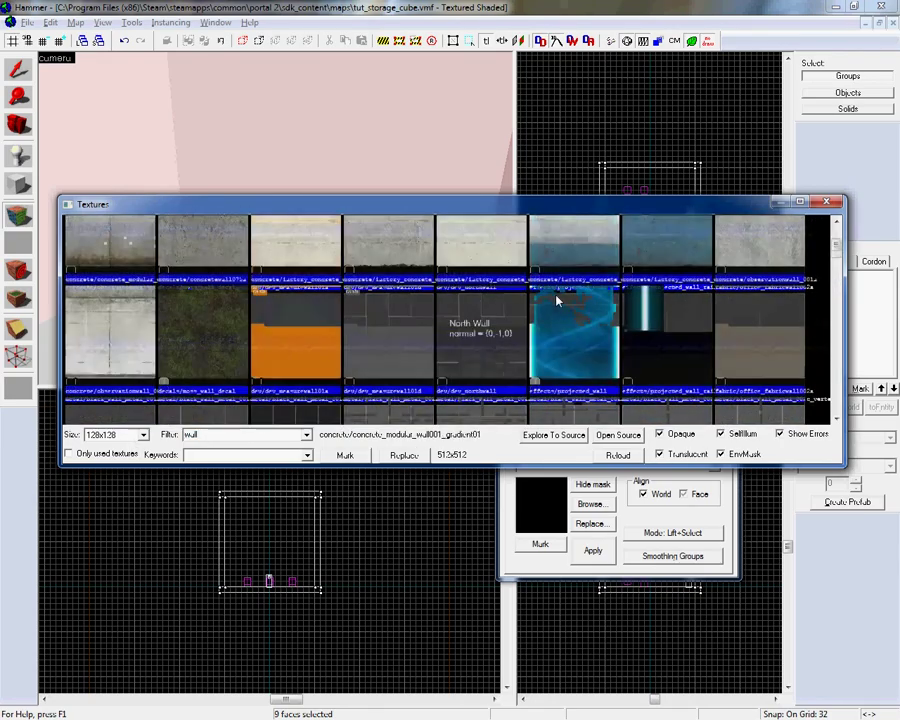
{"action": "scroll", "coordinate": [557, 300], "scroll_direction": "down", "scroll_amount": 10}
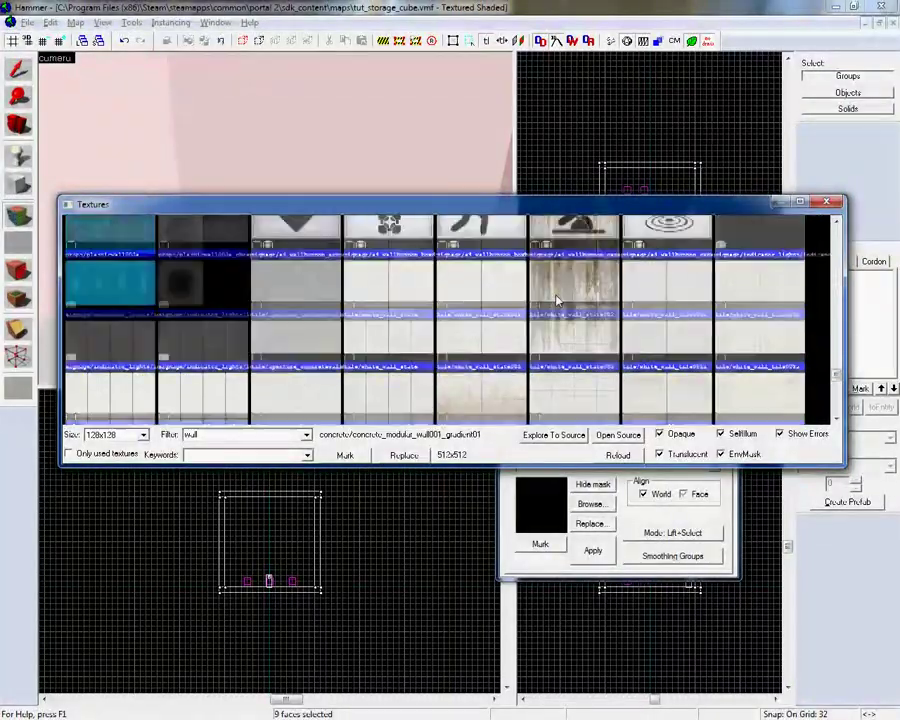
{"action": "scroll", "coordinate": [464, 318], "scroll_direction": "down", "scroll_amount": 5}
{"action": "scroll", "coordinate": [456, 313], "scroll_direction": "up", "scroll_amount": 7}
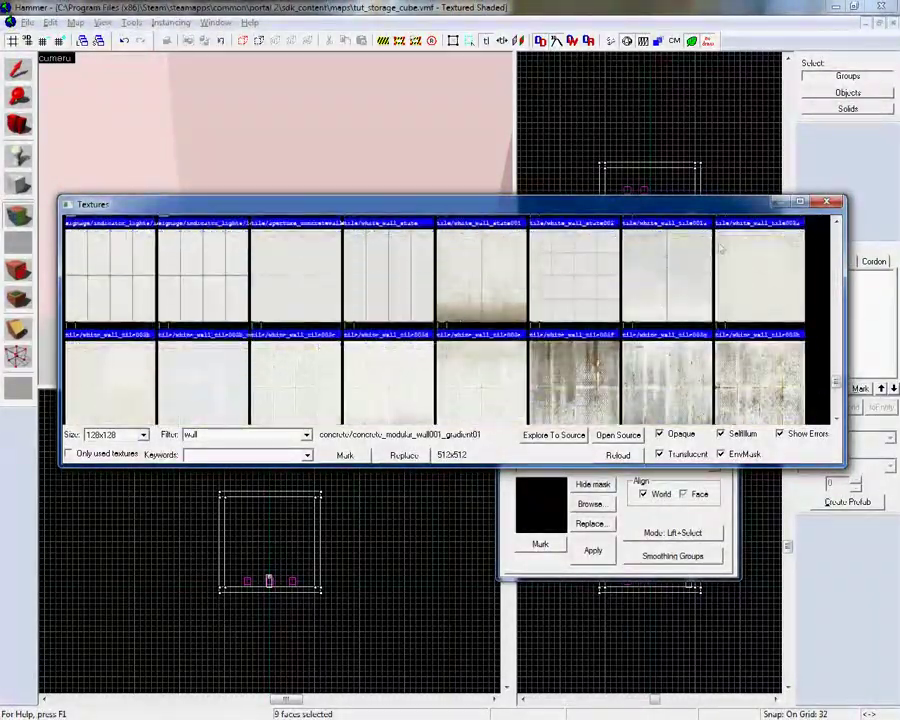
- Try the tile/white_wall_tile003b texture on the selected inner wall faces
{"action": "left_click", "coordinate": [481, 336]}
{"action": "scroll", "coordinate": [481, 336], "scroll_direction": "up", "scroll_amount": 1}
{"action": "scroll", "coordinate": [479, 392], "scroll_direction": "down", "scroll_amount": 2}
{"action": "left_click", "coordinate": [219, 349]}
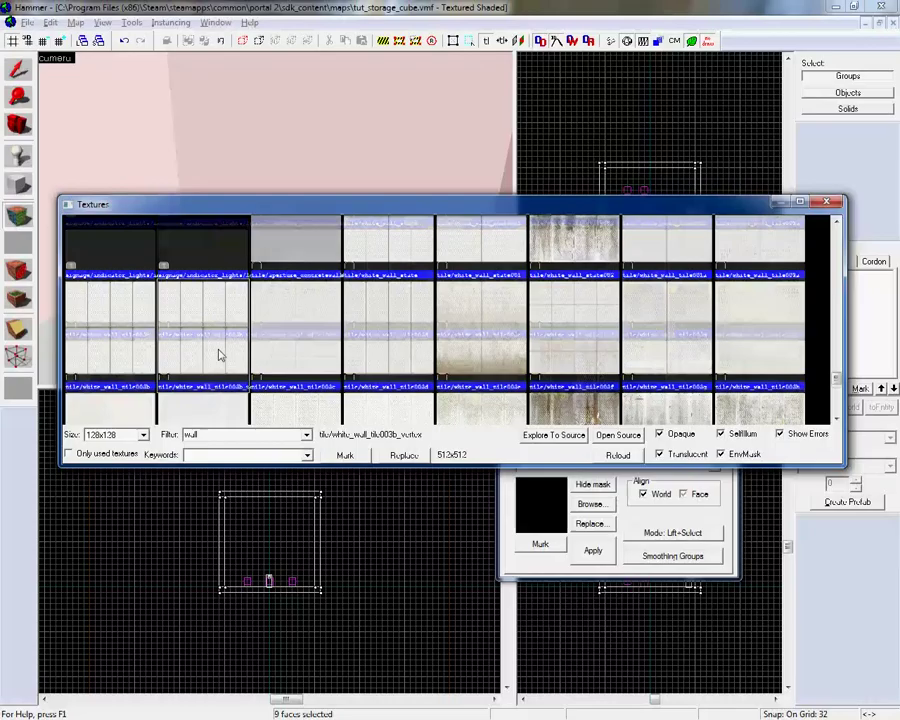
{"action": "left_click", "coordinate": [676, 261]}
{"action": "scroll", "coordinate": [676, 265], "scroll_direction": "down", "scroll_amount": 5}
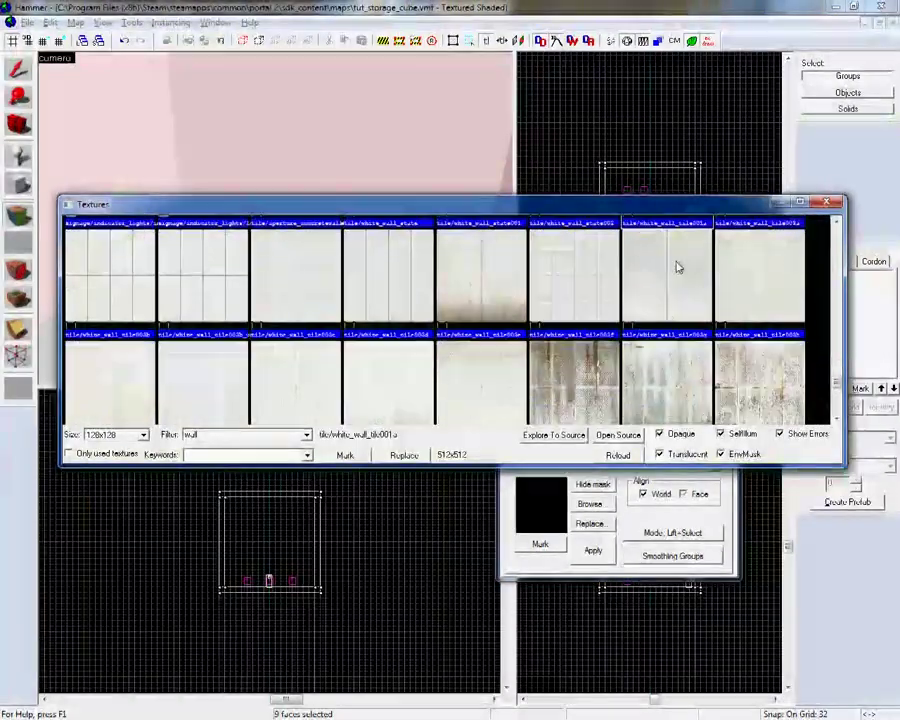
{"action": "left_click", "coordinate": [102, 290]}
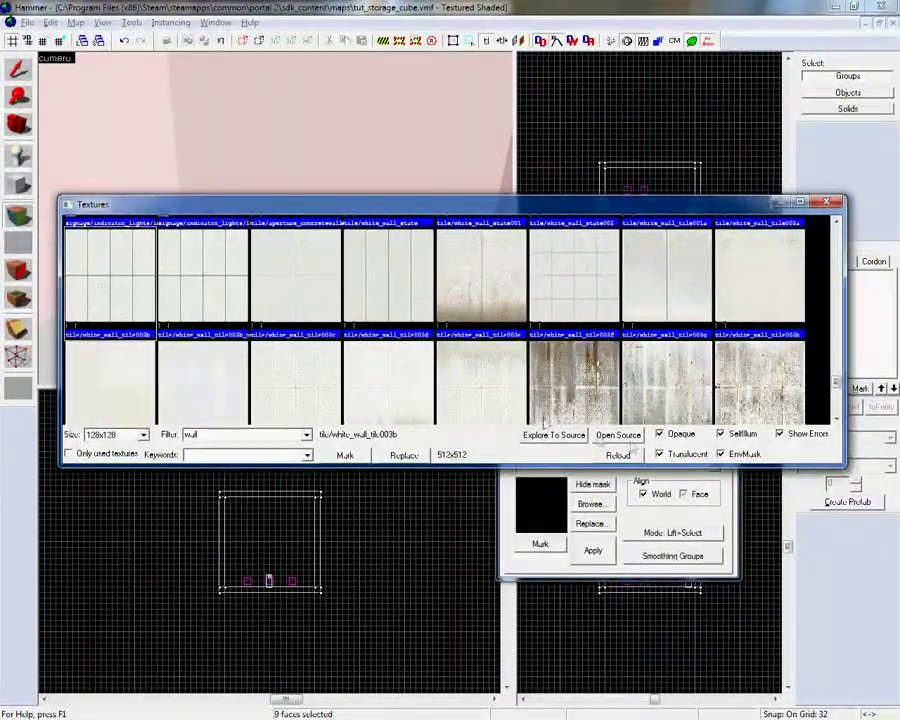
{"action": "scroll", "coordinate": [282, 322], "scroll_direction": "up", "scroll_amount": 1}
{"action": "double_click", "coordinate": [108, 376]}
{"action": "left_click", "coordinate": [595, 550]}
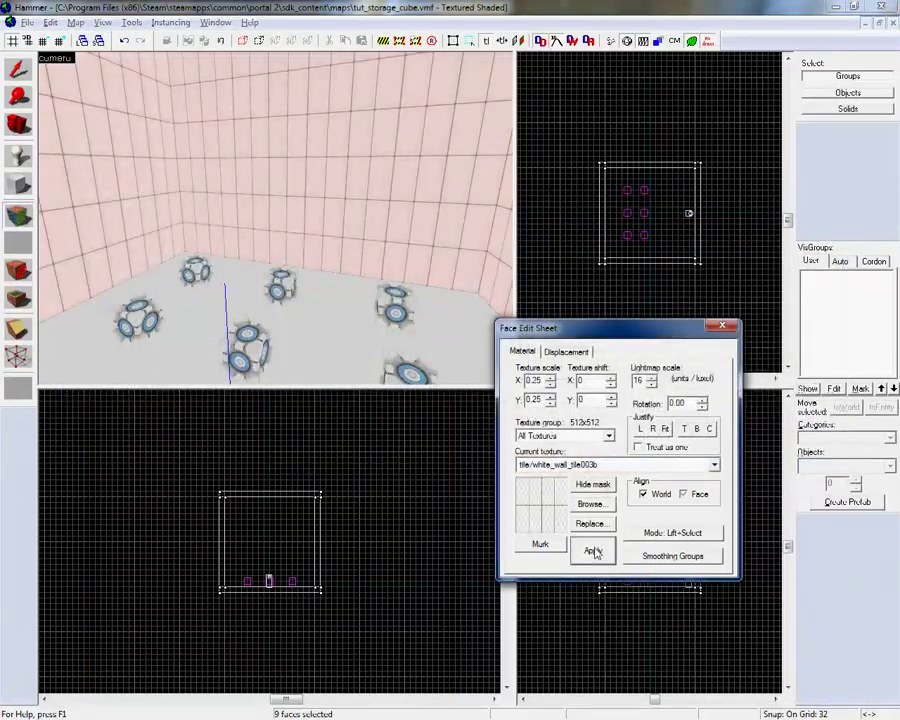
- Apply the tile/white_wall_tile001a texture to the selected inner wall faces
{"action": "left_click", "coordinate": [597, 508]}
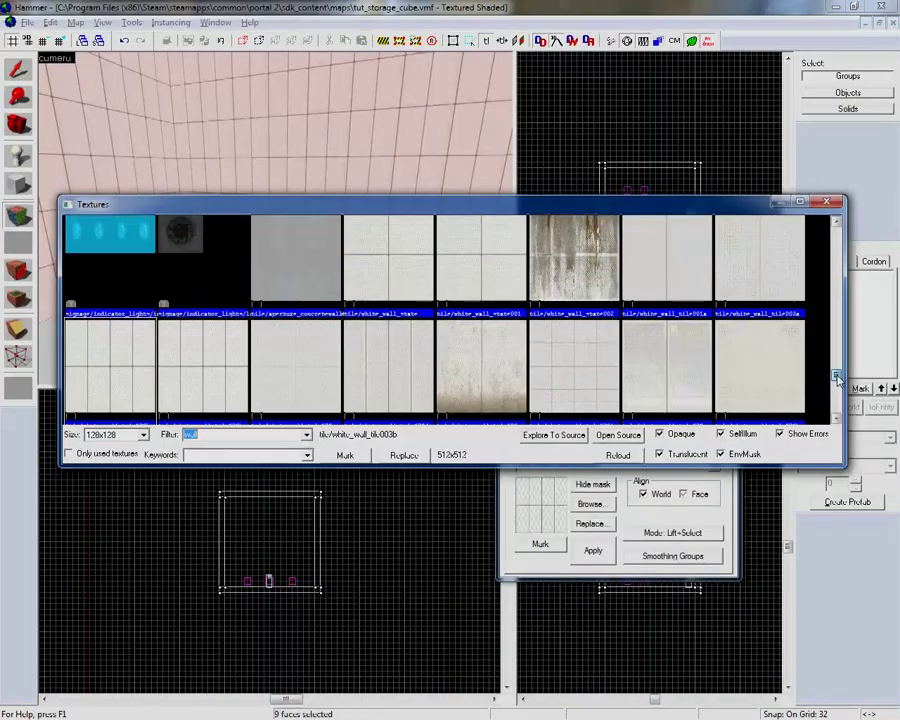
{"action": "left_click_drag", "start_coordinate": [836, 376], "coordinate": [837, 373]}
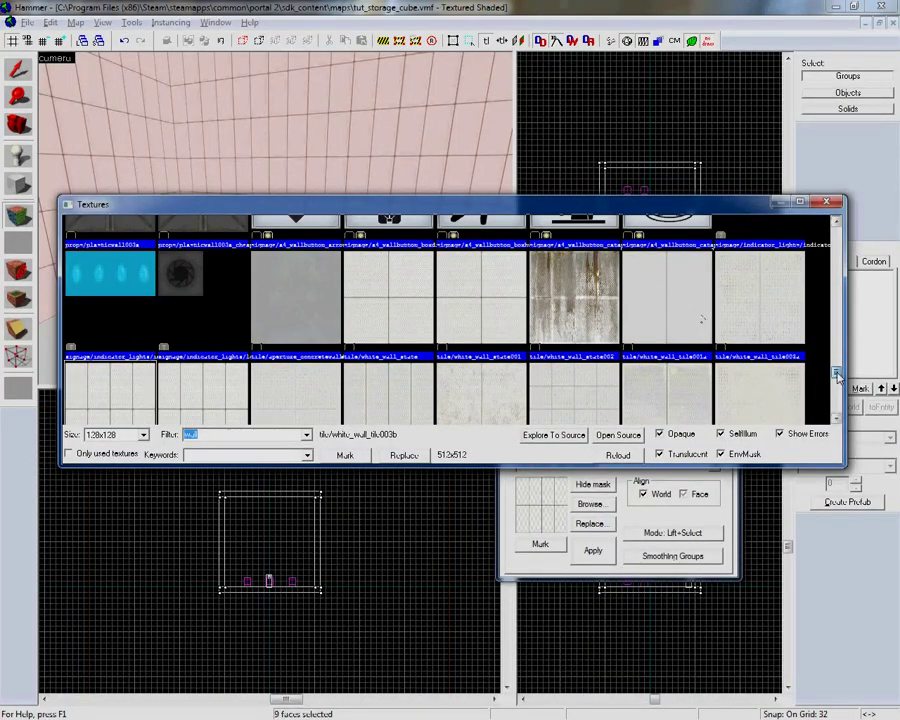
{"action": "left_click", "coordinate": [667, 298]}
{"action": "double_click", "coordinate": [659, 313]}
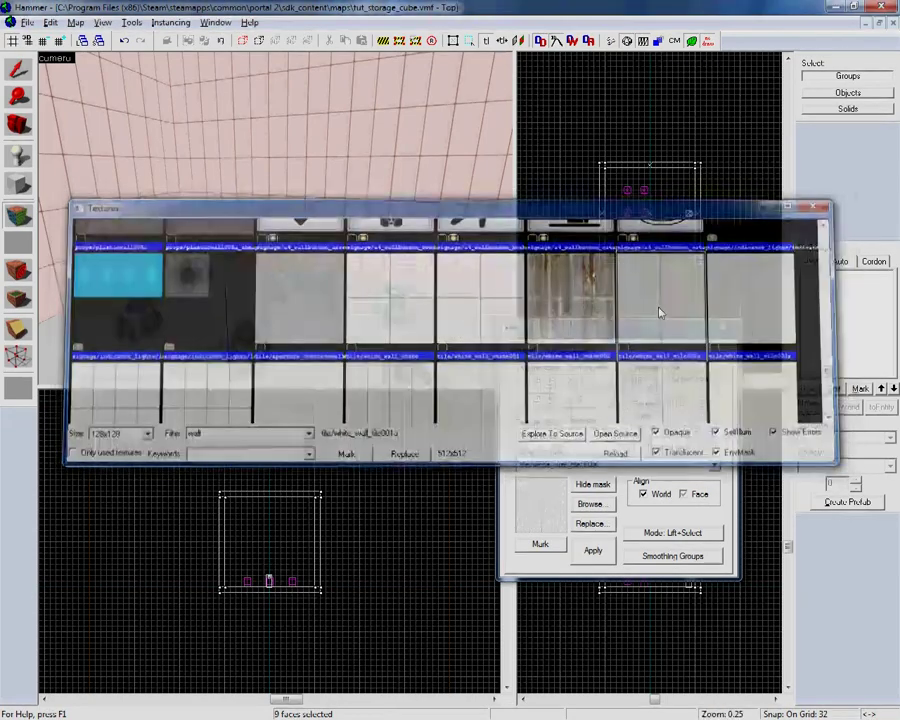
{"action": "left_click", "coordinate": [593, 549]}
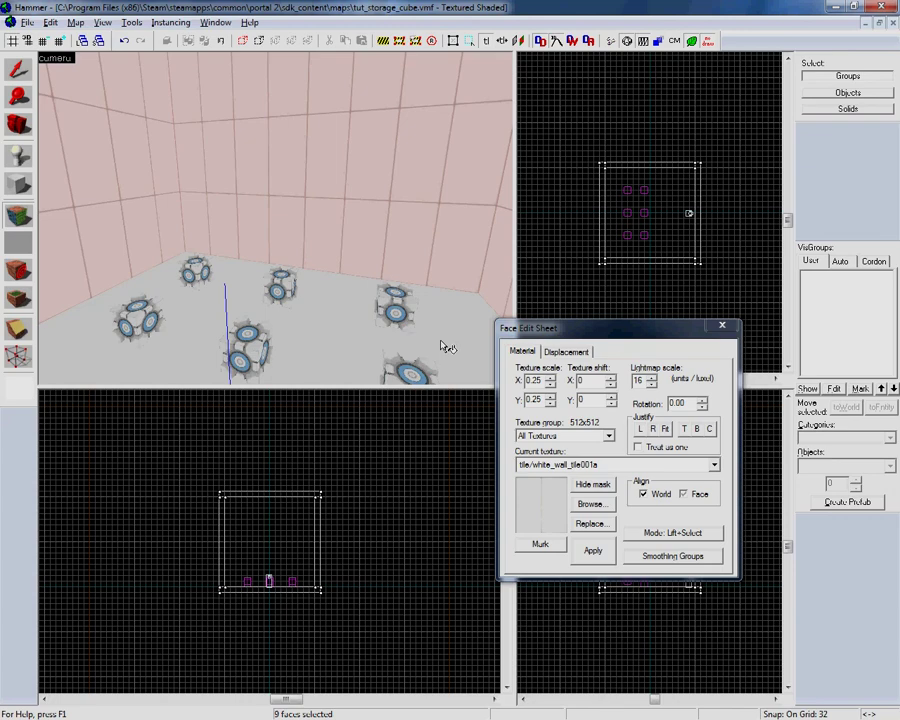
- Select only the room's floor face in the 3D camera view, replacing the wall selection
{"action": "key", "text": "z"}
{"action": "key", "text": "Down"}
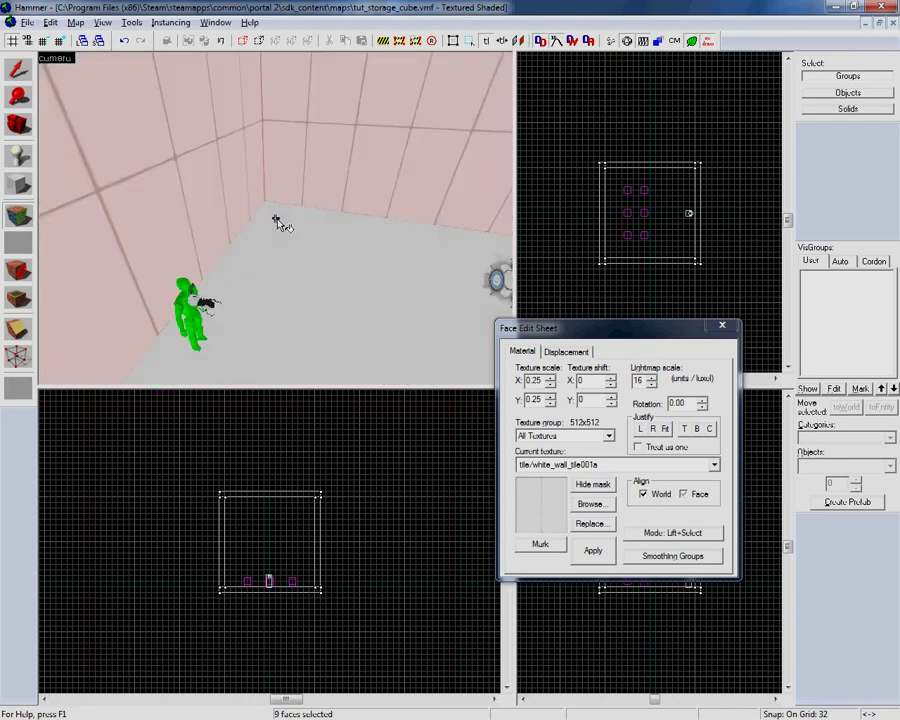
{"action": "key", "text": "Up"}
{"action": "left_click", "coordinate": [277, 222]}
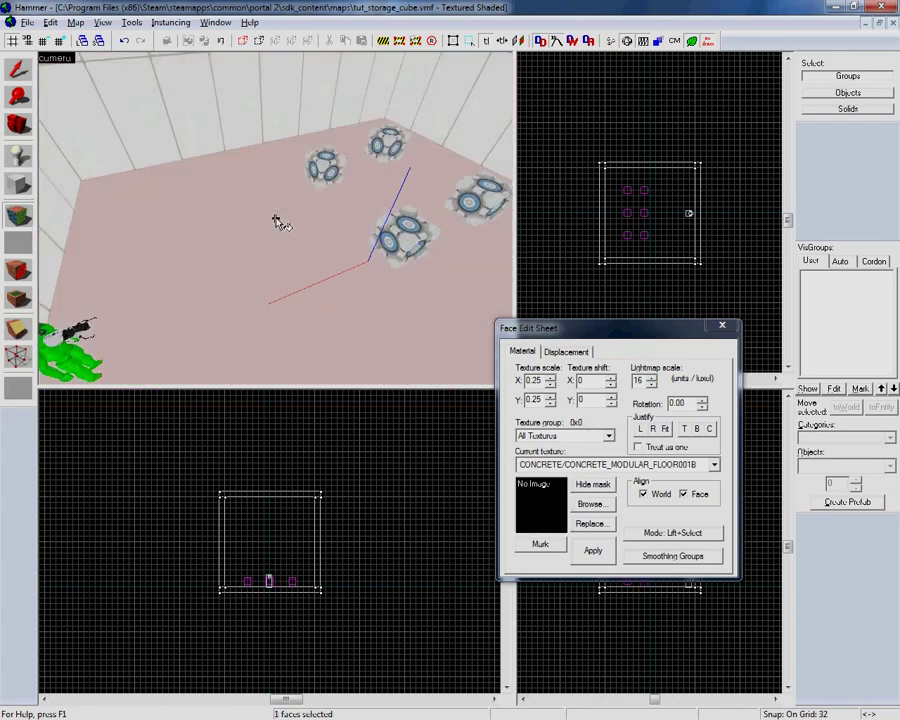
{"action": "key", "text": "Up"}
{"action": "key", "text": "Up"}
{"action": "key", "text": "z"}
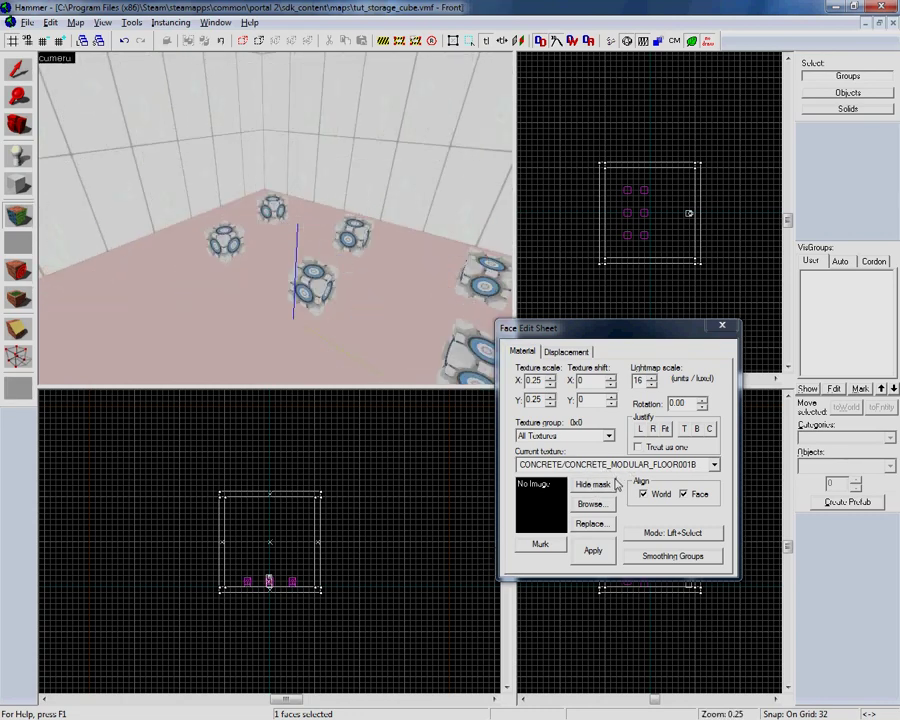
{"action": "left_click", "coordinate": [600, 504]}
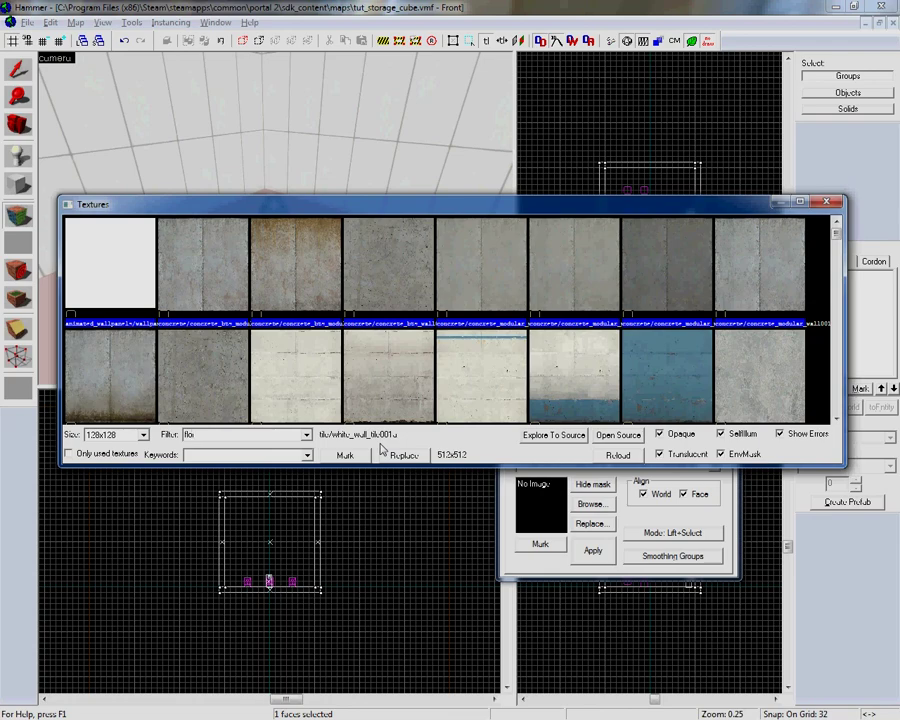
{"action": "key", "text": "Return"}
{"action": "key", "text": "Return"}
{"action": "key", "text": "Return"}
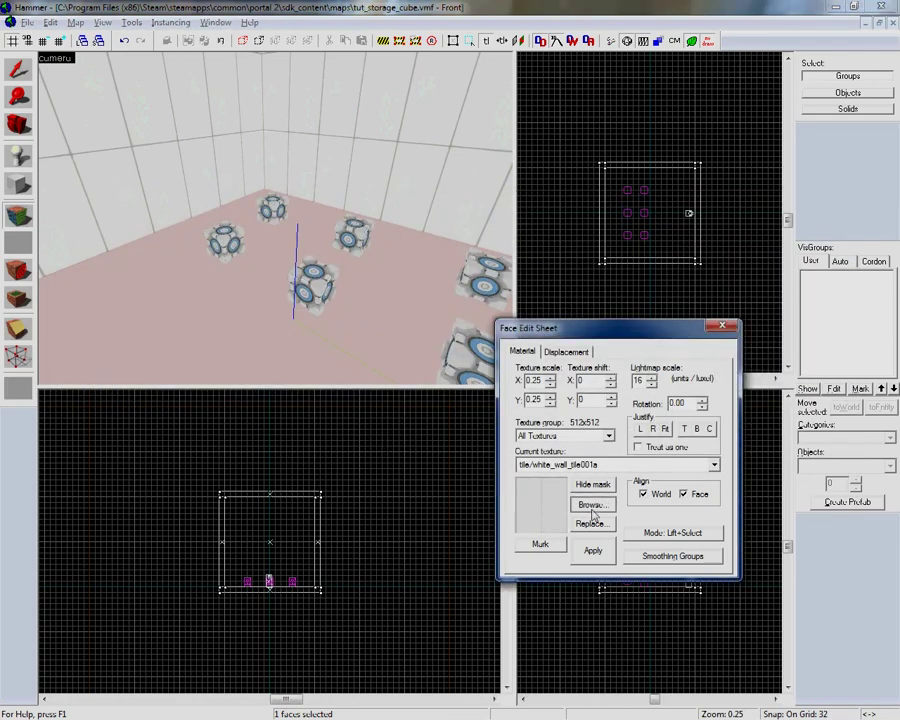
- Filter the texture browser by "floor" and look through the floor textures
{"action": "left_click", "coordinate": [591, 504]}
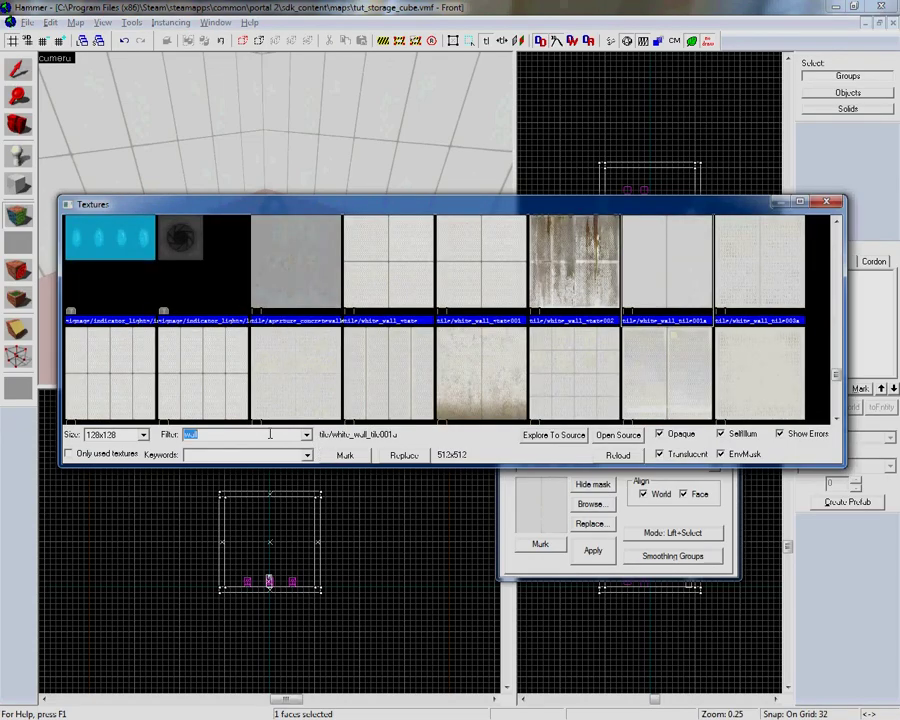
{"action": "type", "text": "floor"}
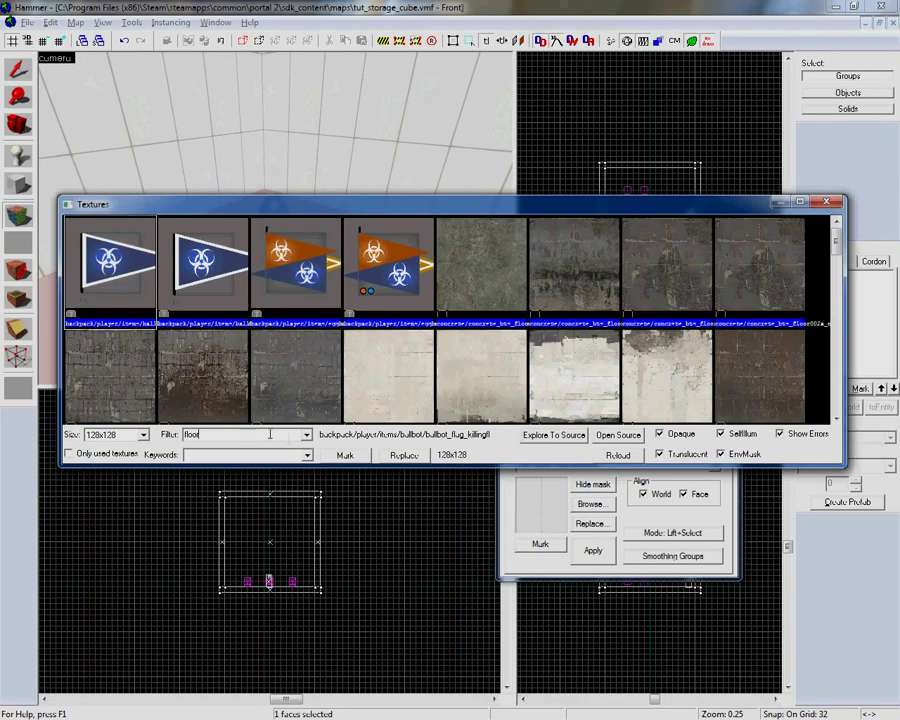
{"action": "left_click_drag", "start_coordinate": [836, 242], "coordinate": [836, 297]}
{"action": "mouse_move", "coordinate": [704, 204]}
{"action": "left_mouse_down"}
{"action": "mouse_move", "coordinate": [652, 515]}
{"action": "mouse_move", "coordinate": [704, 207]}
{"action": "left_mouse_up"}
{"action": "scroll", "coordinate": [836, 370], "scroll_direction": "down", "scroll_amount": 10}
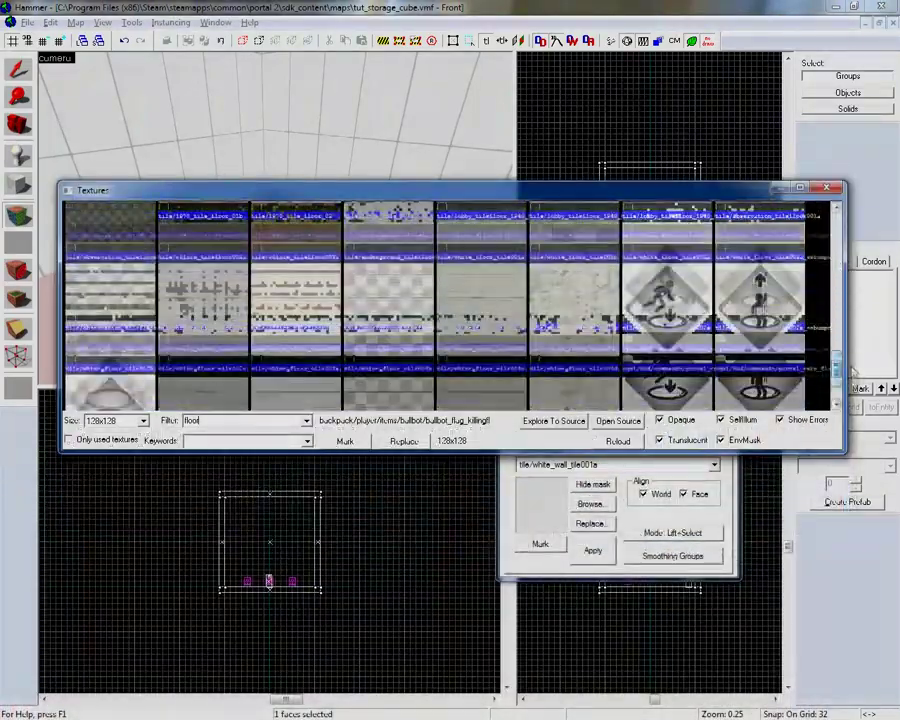
{"action": "left_click_drag", "start_coordinate": [850, 368], "coordinate": [838, 390]}
- Apply the concrete/concrete_modular_floor001c texture to the selected floor face
{"action": "left_click", "coordinate": [661, 346]}
{"action": "scroll", "coordinate": [678, 309], "scroll_direction": "up", "scroll_amount": 2}
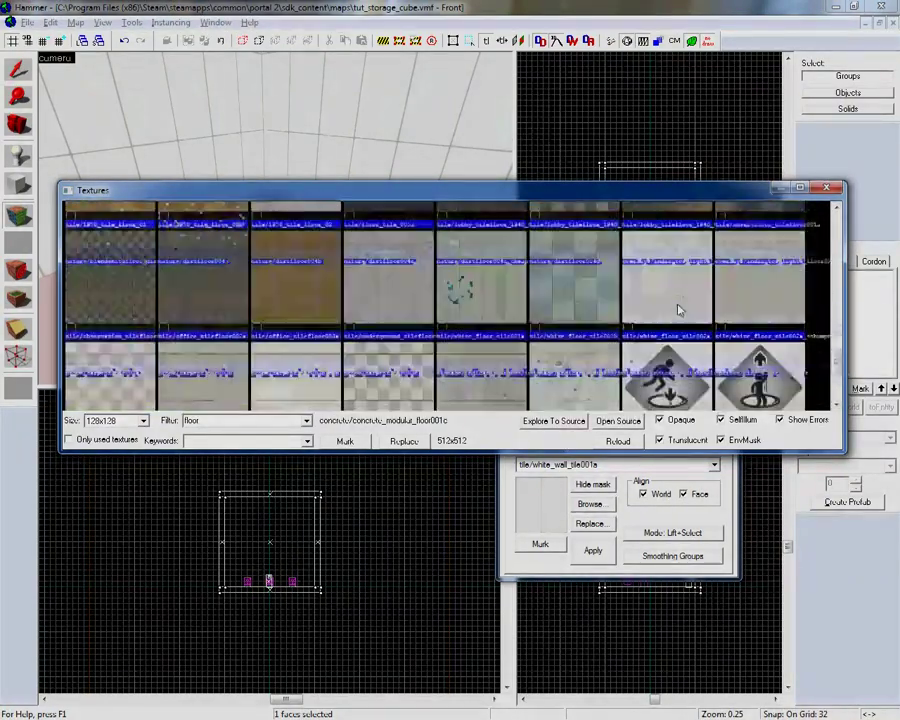
{"action": "scroll", "coordinate": [678, 310], "scroll_direction": "up", "scroll_amount": 5}
{"action": "double_click", "coordinate": [678, 310]}
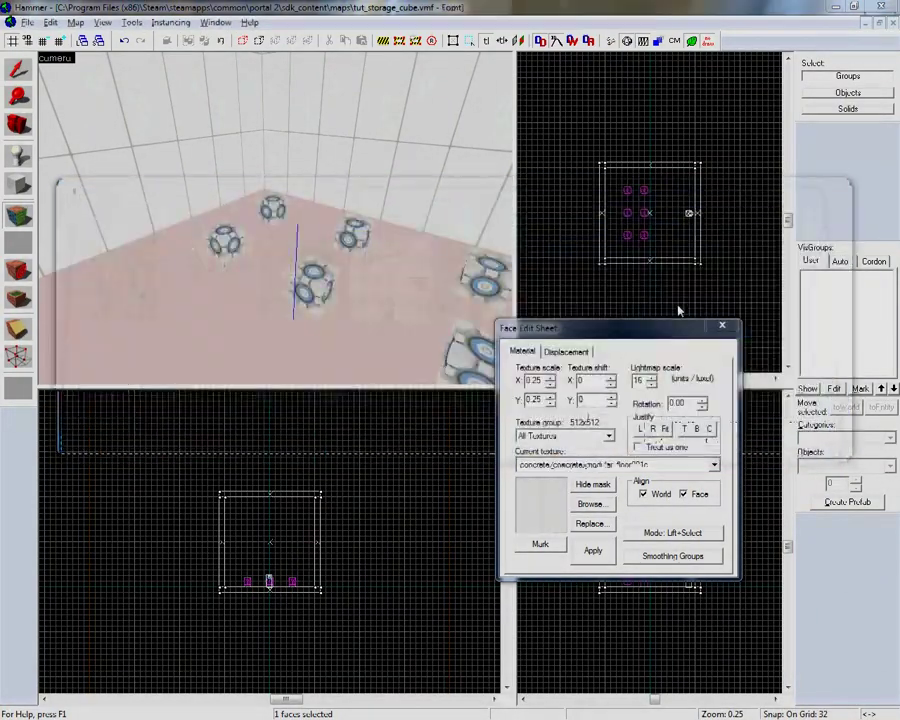
{"action": "left_click", "coordinate": [593, 551]}
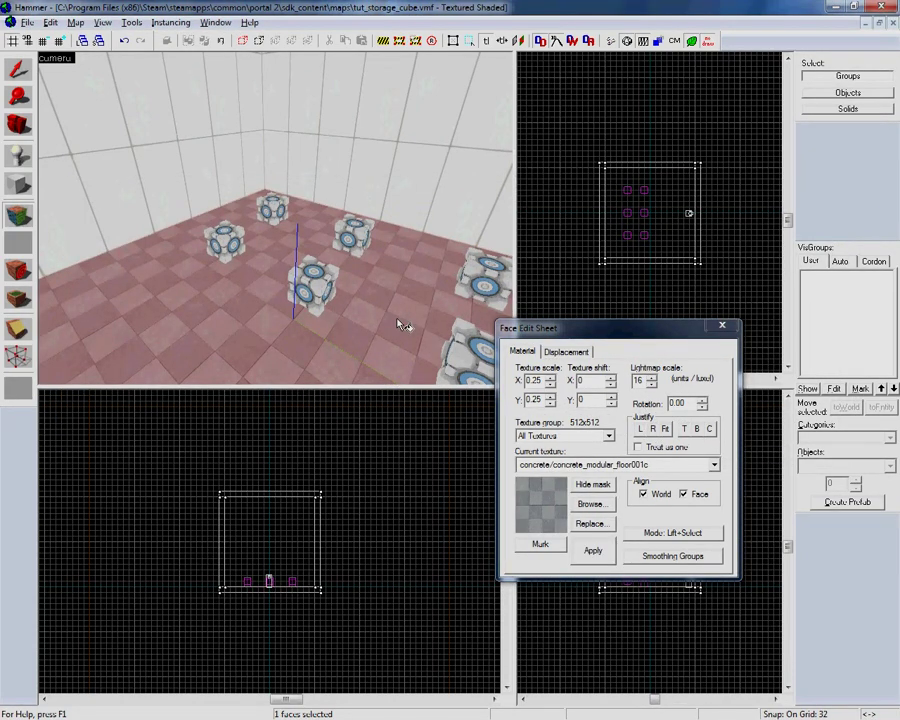
- Close the Face Edit Sheet and inspect the textured walls and floor in the 3D camera view
{"action": "left_click", "coordinate": [722, 325]}
{"action": "key", "text": "z"}
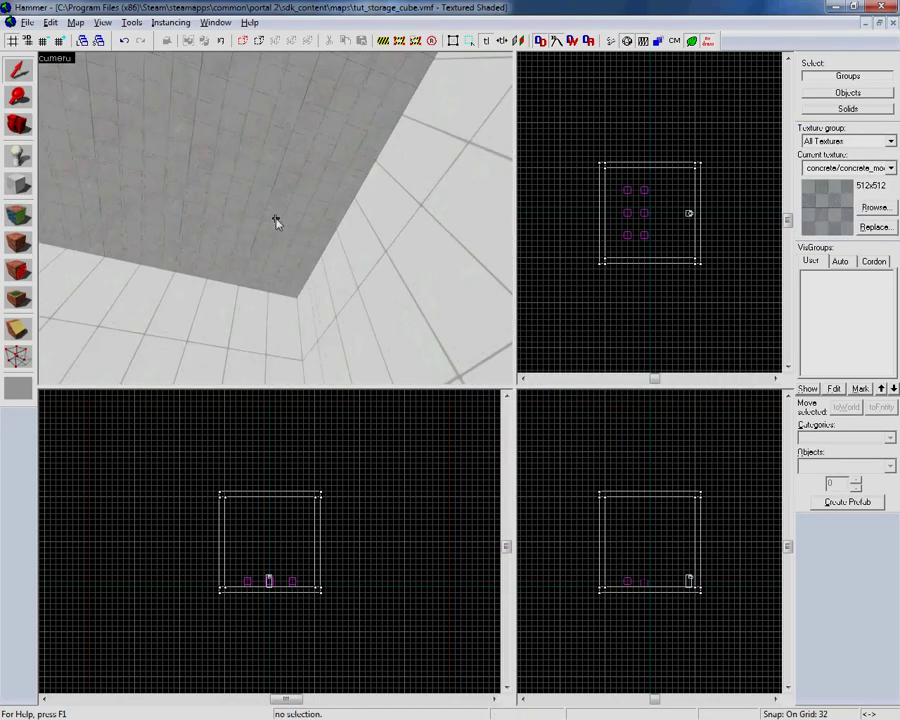
{"action": "key", "text": "w"}
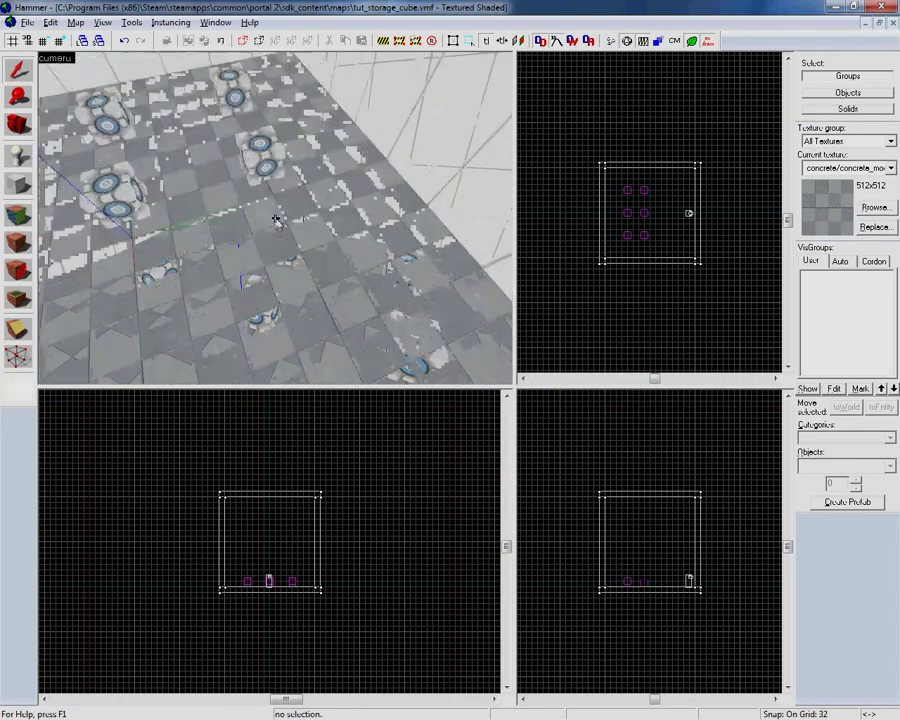
{"action": "key", "text": "w"}
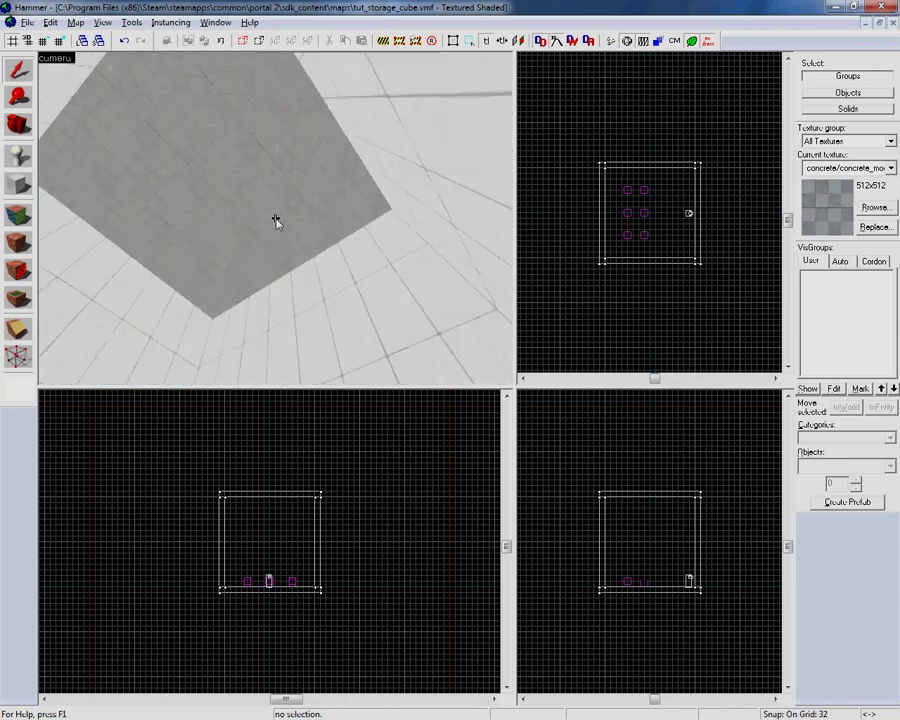
{"action": "key", "text": "s"}
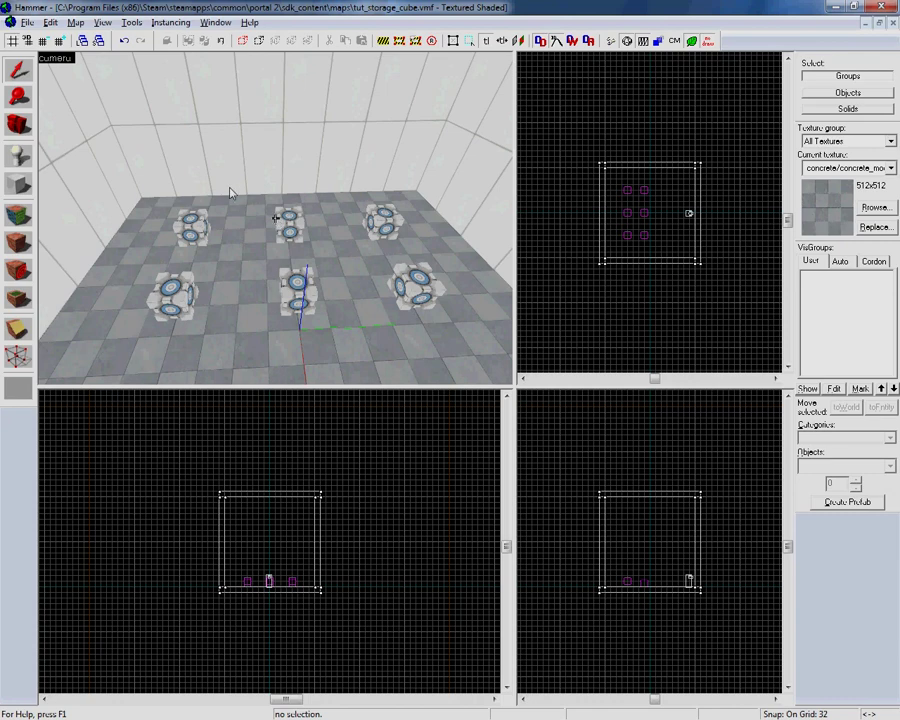
- Save the map and compile it with BSP, VIS and RAD set to Normal, without running the game after compiling
{"action": "left_click", "coordinate": [27, 22]}
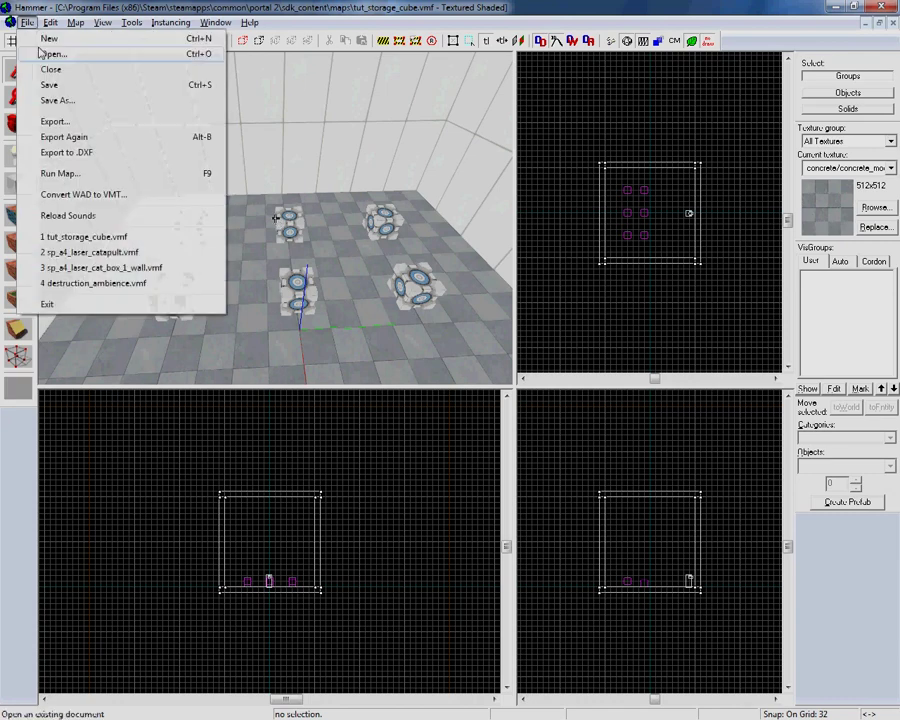
{"action": "left_click", "coordinate": [94, 85]}
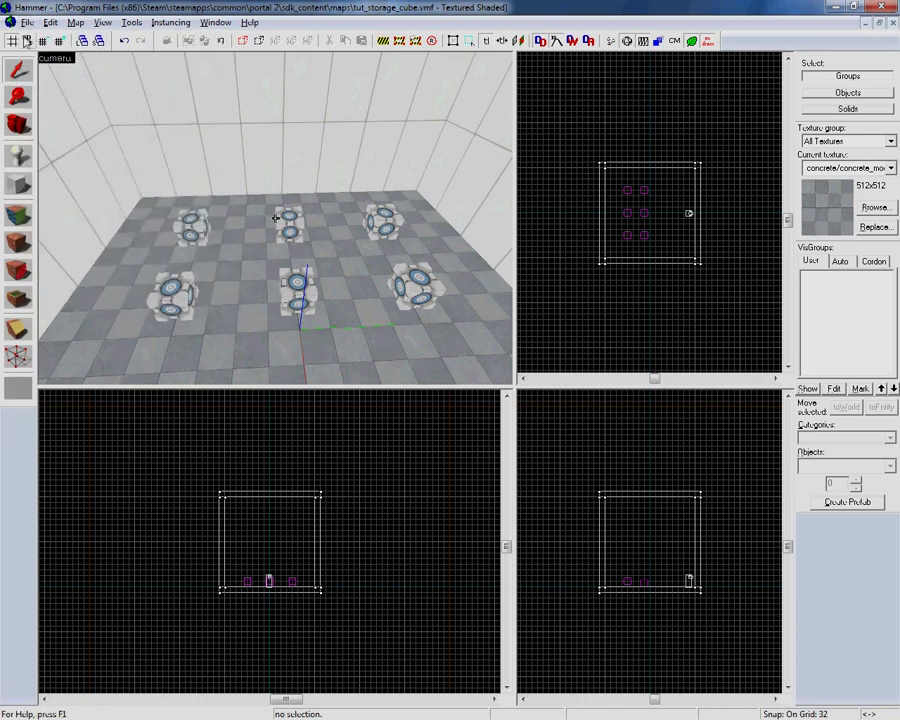
{"action": "left_click", "coordinate": [25, 26]}
{"action": "left_click", "coordinate": [25, 26]}
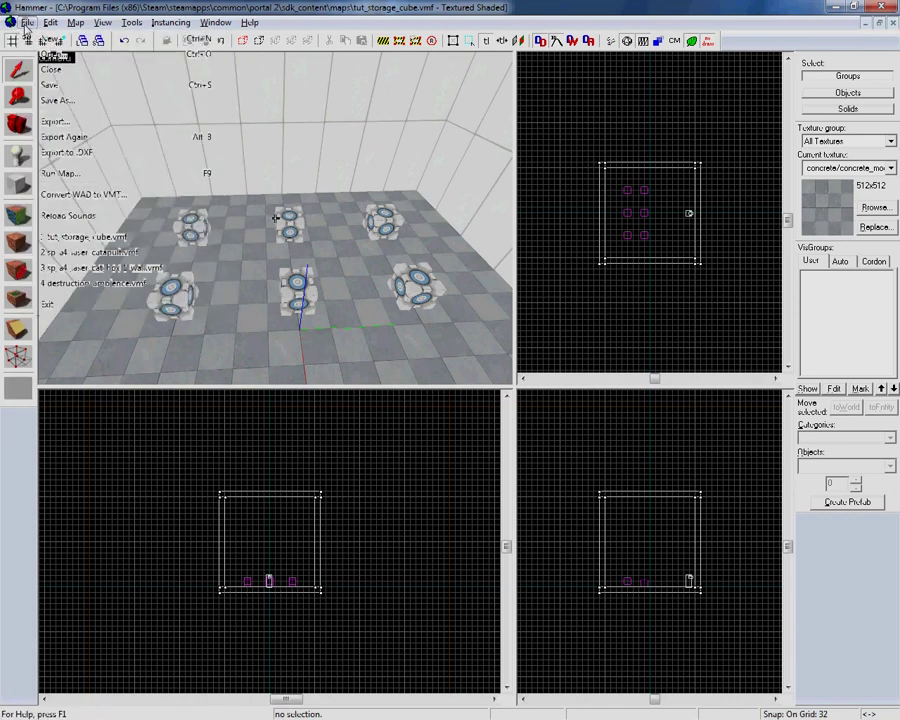
{"action": "left_click", "coordinate": [25, 26]}
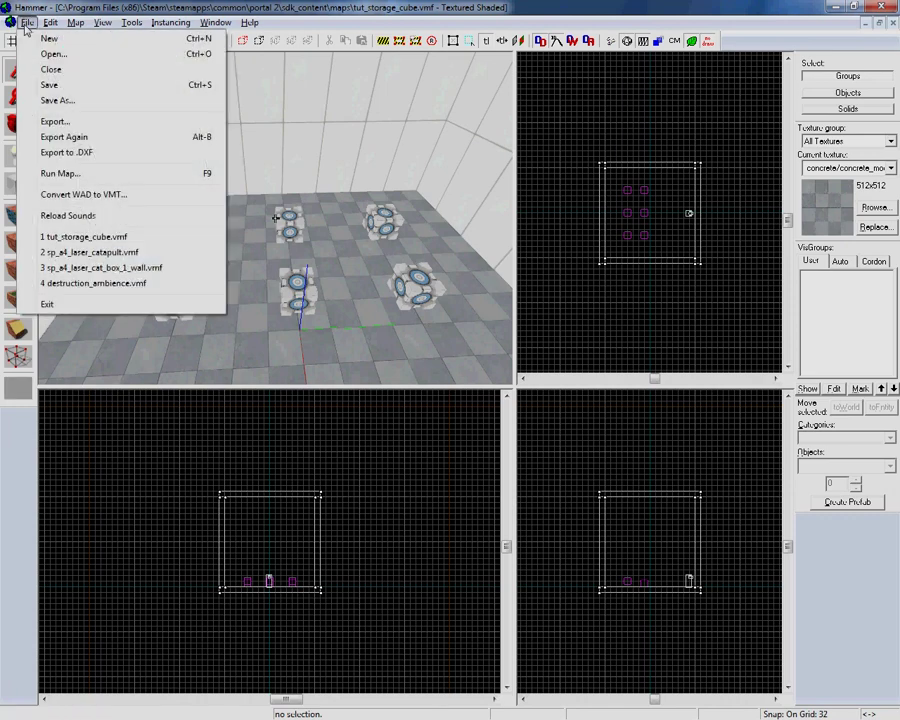
{"action": "left_click", "coordinate": [72, 174]}
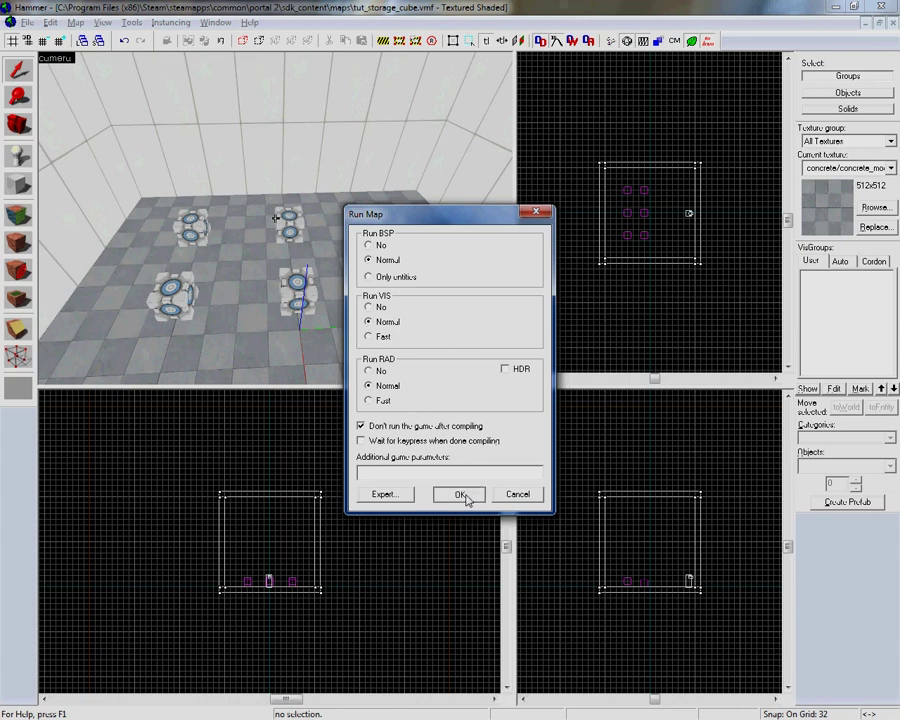
{"action": "left_click", "coordinate": [464, 497]}
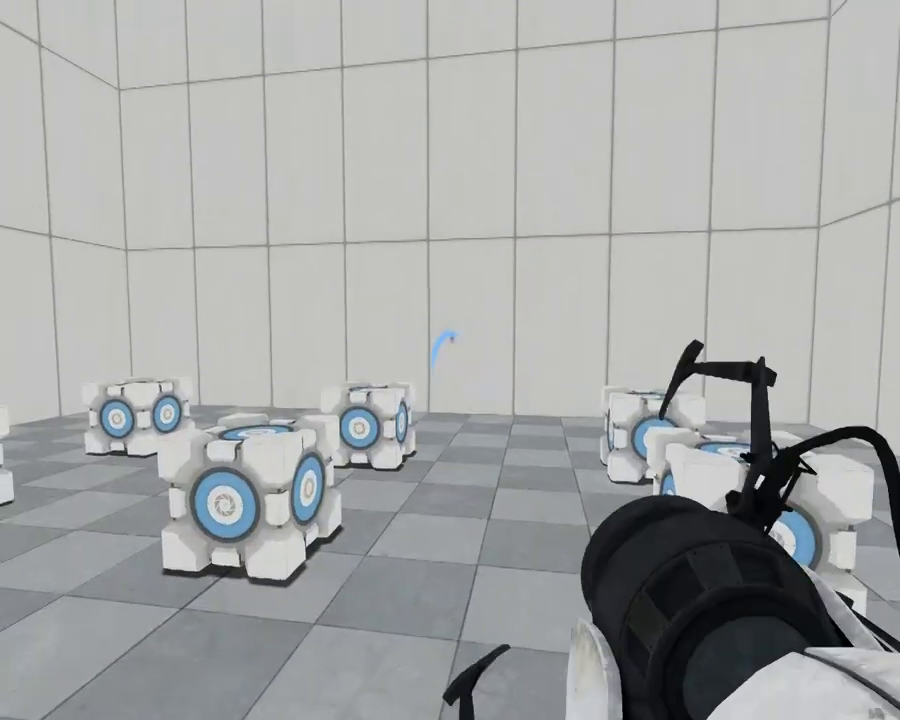
{"action": "left_click", "coordinate": [450, 360]}
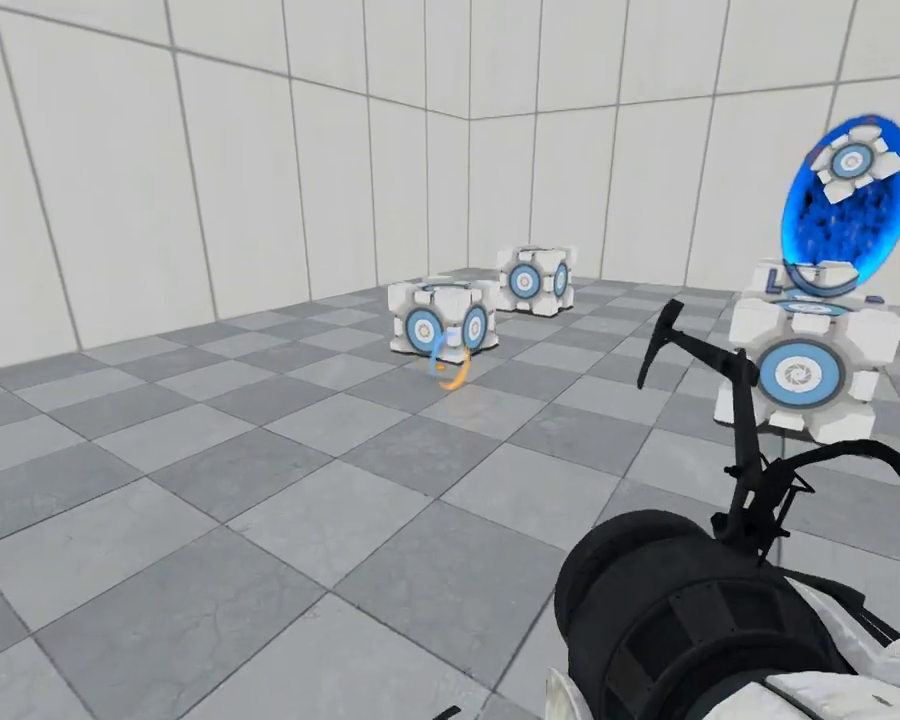
{"action": "right_click", "coordinate": [450, 360]}
{"action": "key", "text": "a"}
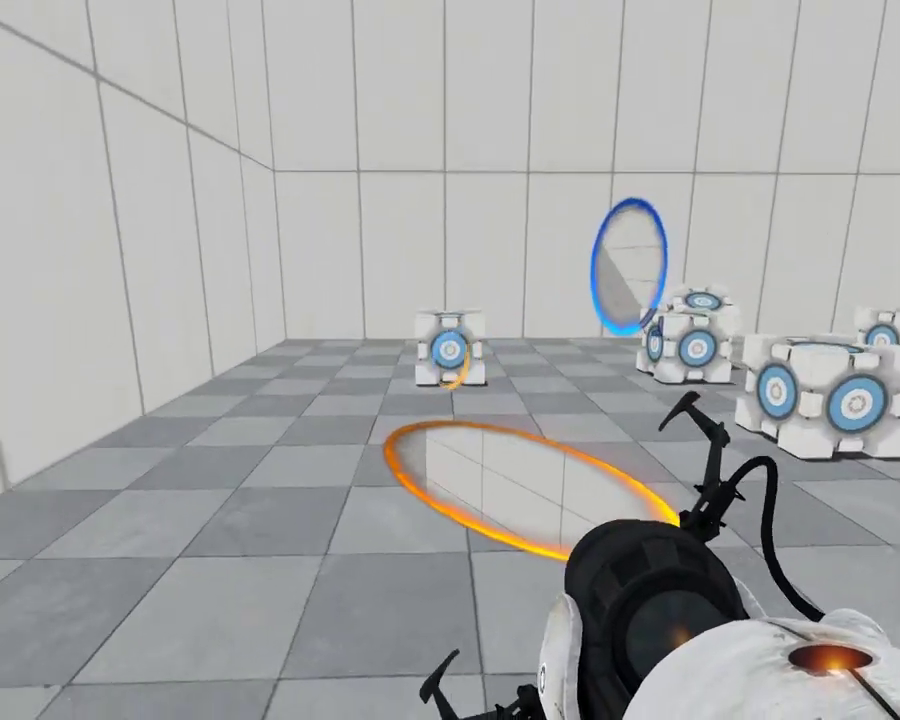
- Test the map by dropping storage cubes through orange floor portals and stacking them beside the blue wall portal
{"action": "right_click", "coordinate": [450, 360]}
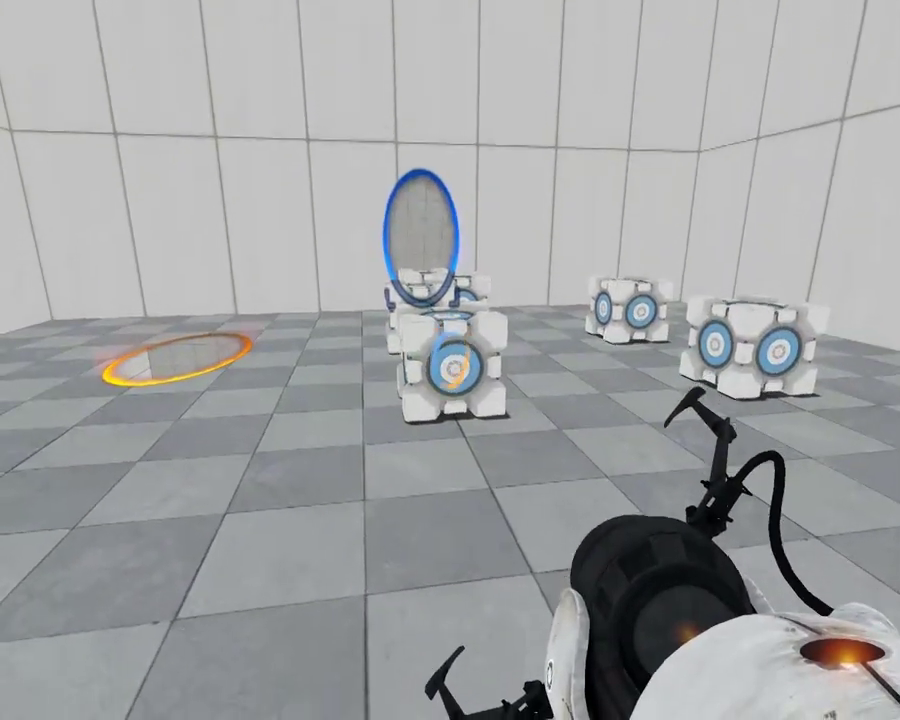
{"action": "right_click", "coordinate": [450, 360]}
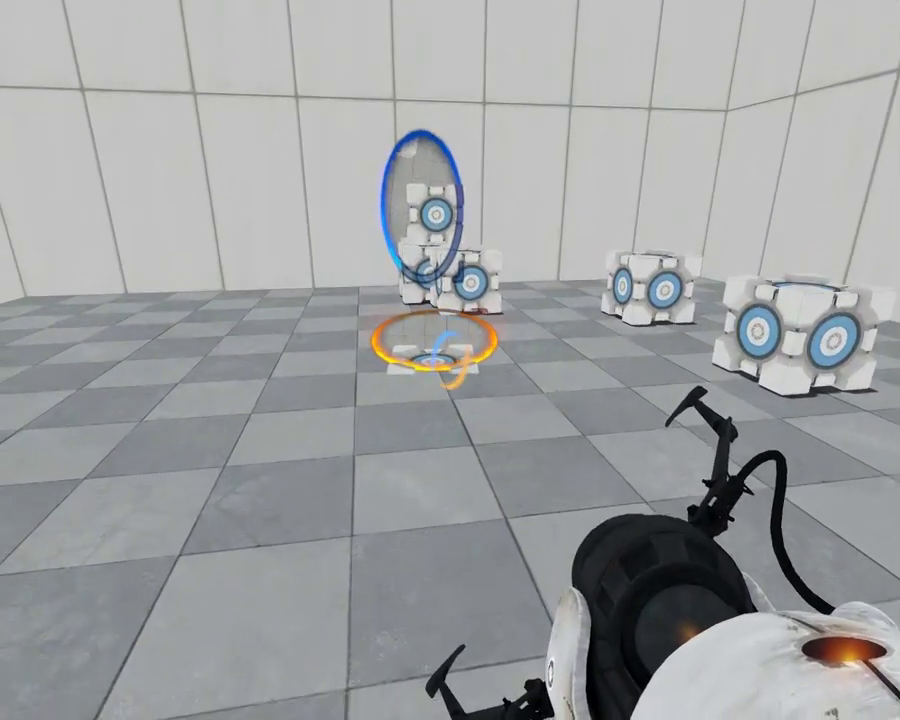
{"action": "right_click", "coordinate": [450, 360]}
{"action": "key", "text": "w"}
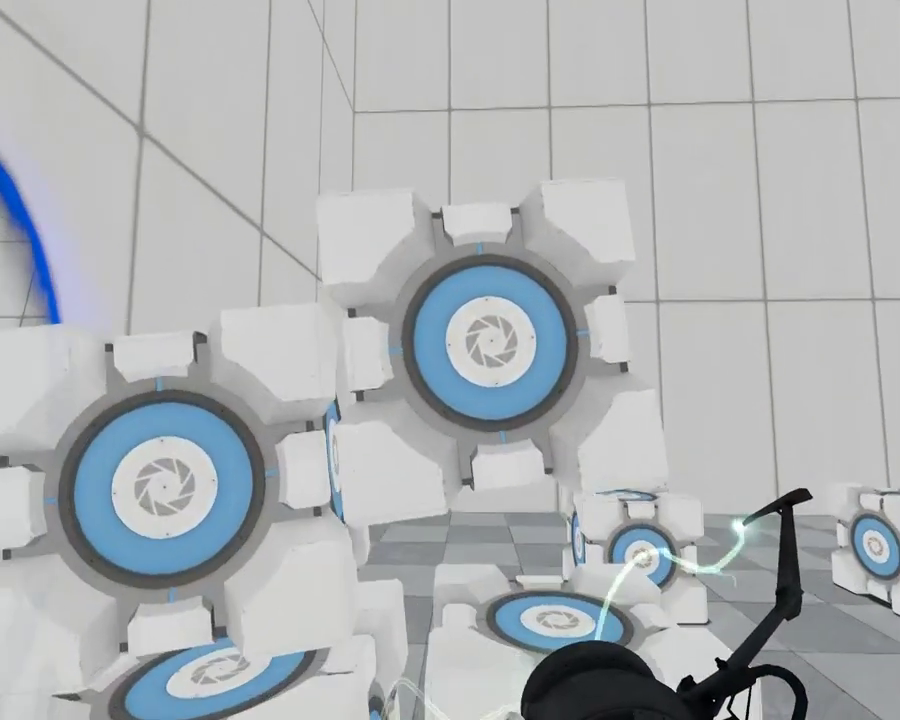
{"action": "key", "text": "s"}
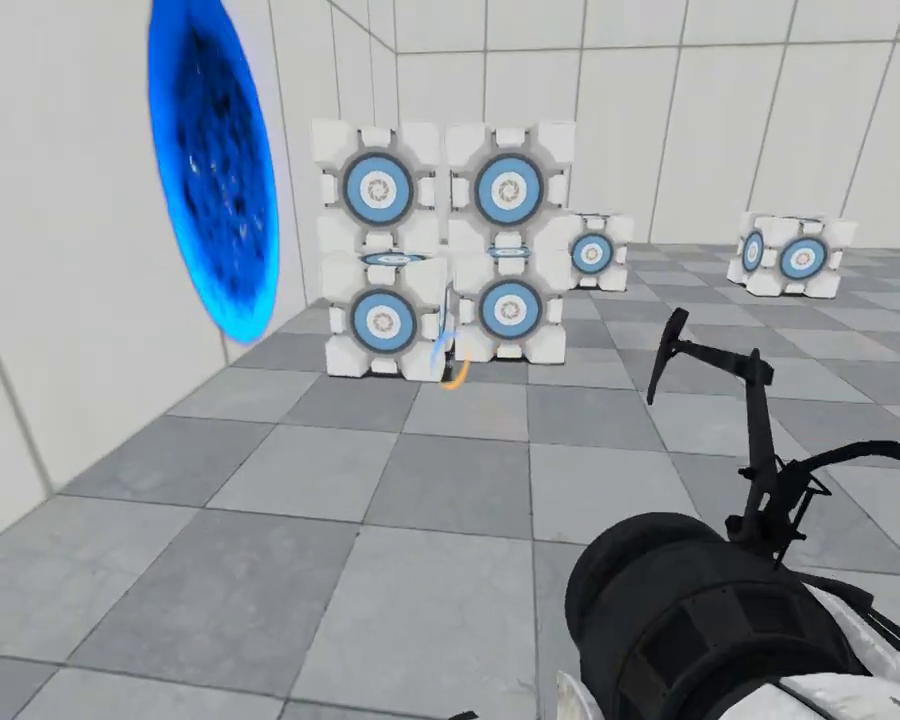
- Place more orange portals on the textured floor under the stacked and loose cubes to send them through the blue portal
{"action": "right_click", "coordinate": [450, 360]}
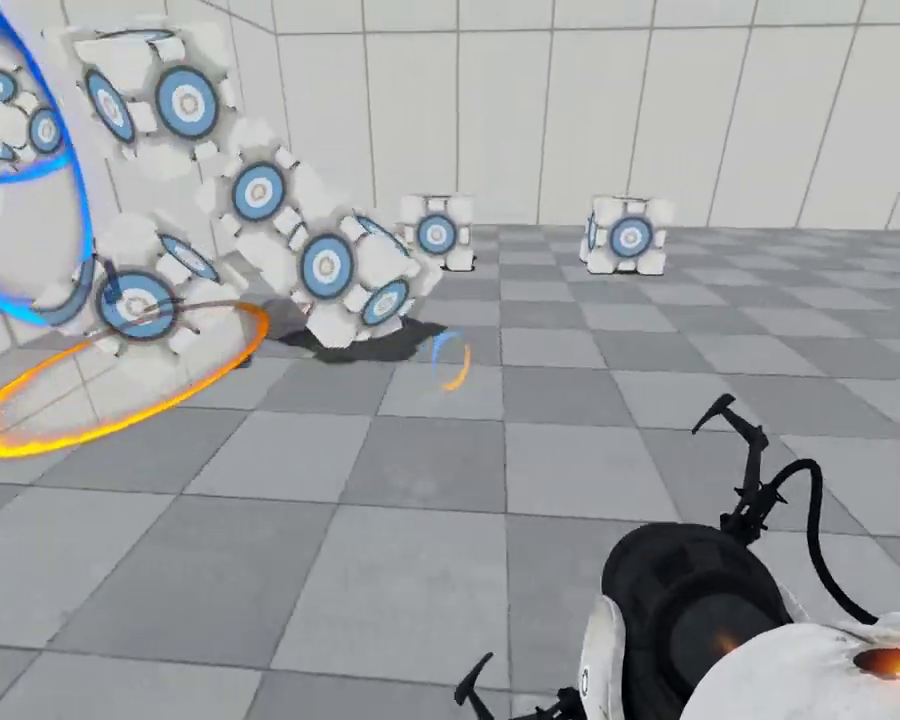
{"action": "key", "text": "s"}
{"action": "right_click", "coordinate": [450, 360]}
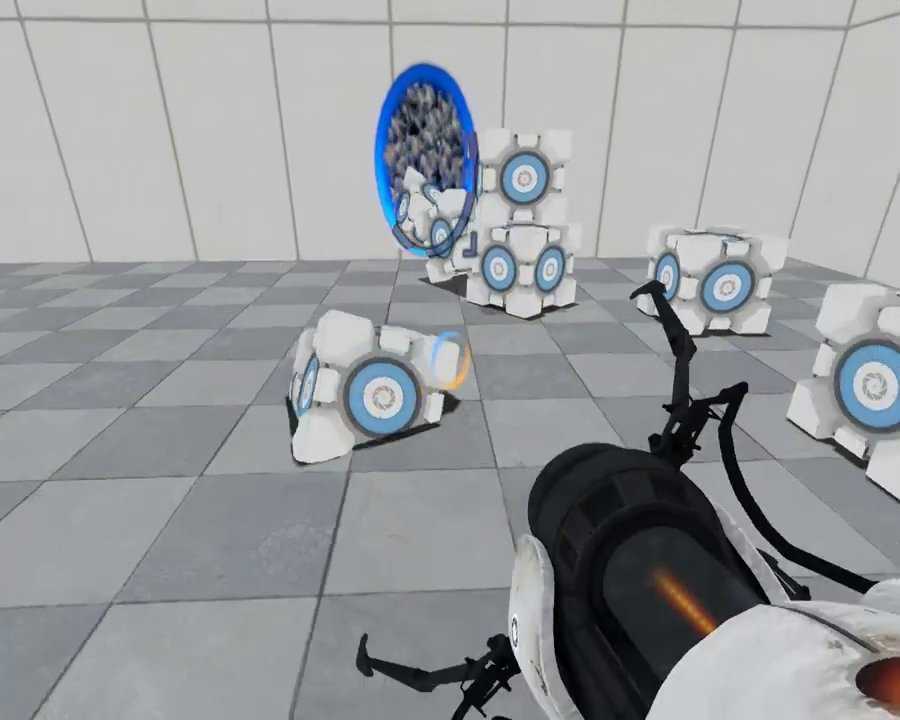
{"action": "right_click", "coordinate": [450, 360]}
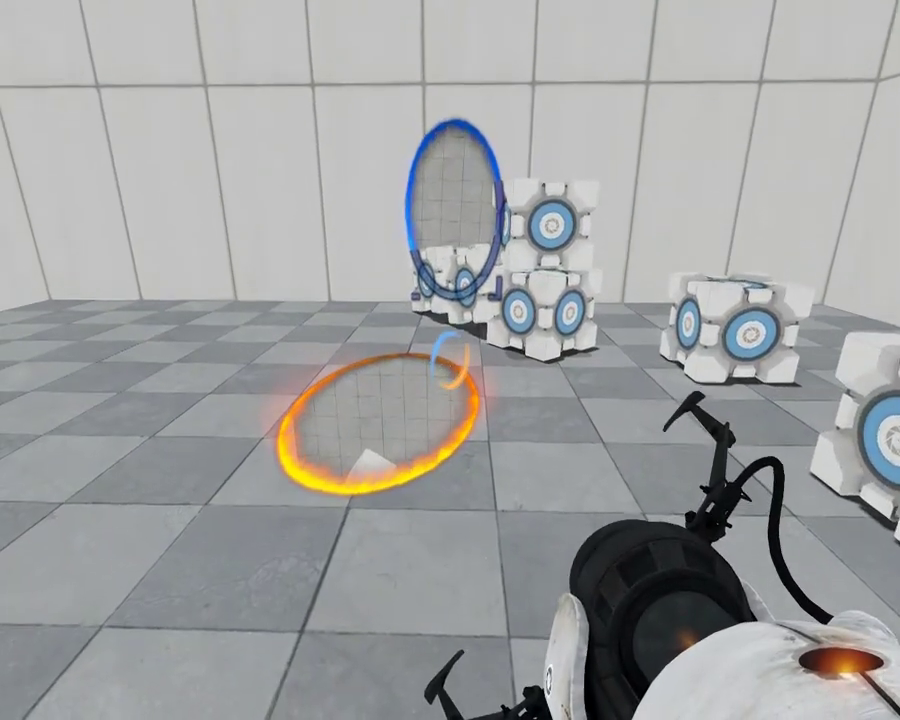
{"action": "right_click", "coordinate": [450, 360]}
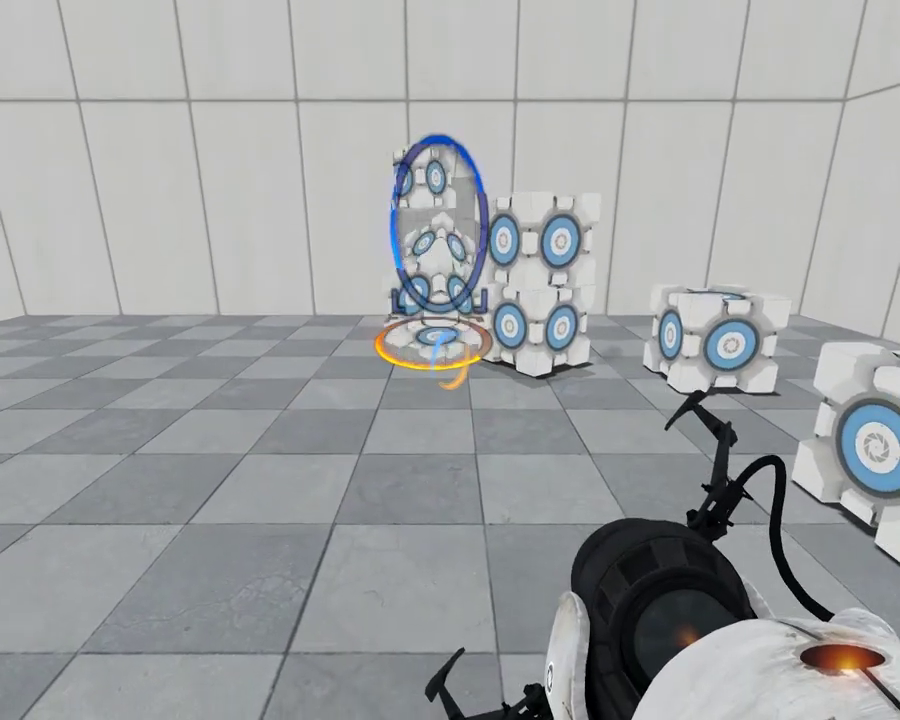
{"action": "key", "text": "a"}
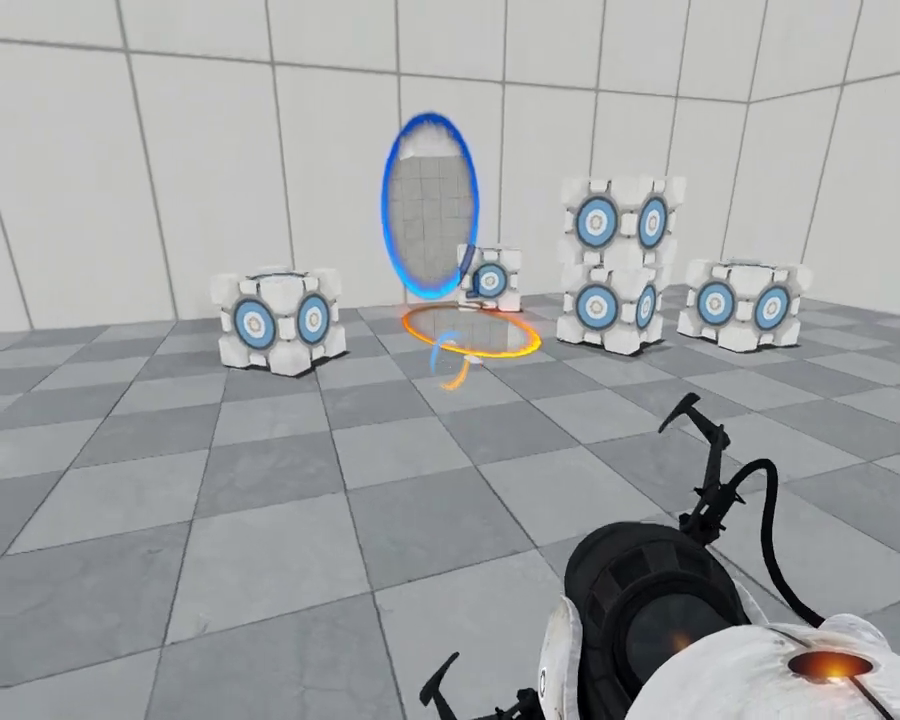
- End the map test and exit to the main menu, discarding unsaved progress
{"action": "key", "text": "s"}
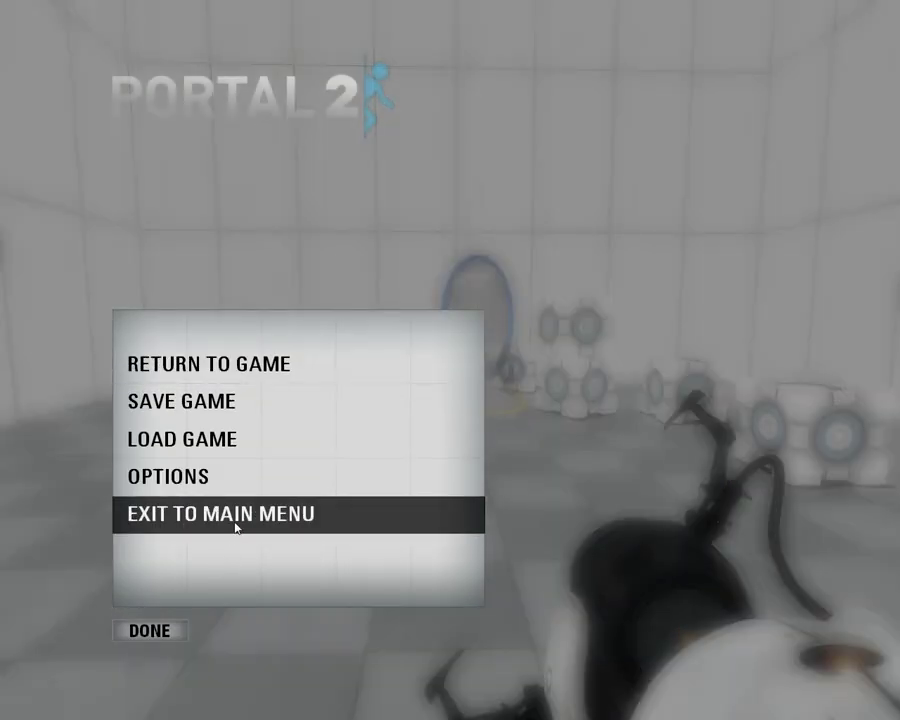
{"action": "left_click", "coordinate": [236, 527]}
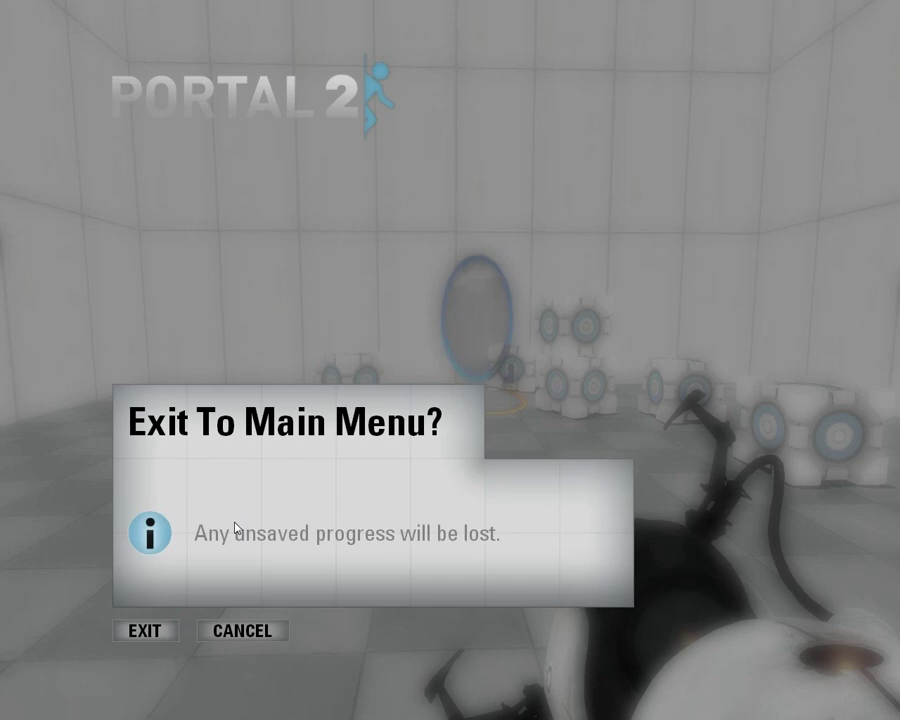
{"action": "left_click", "coordinate": [147, 631]}
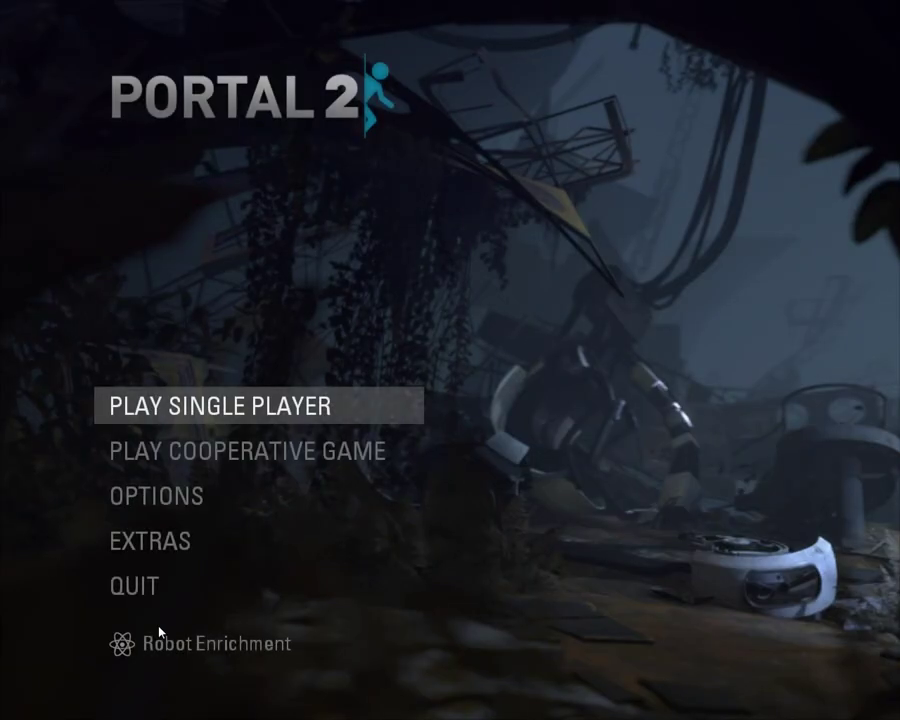